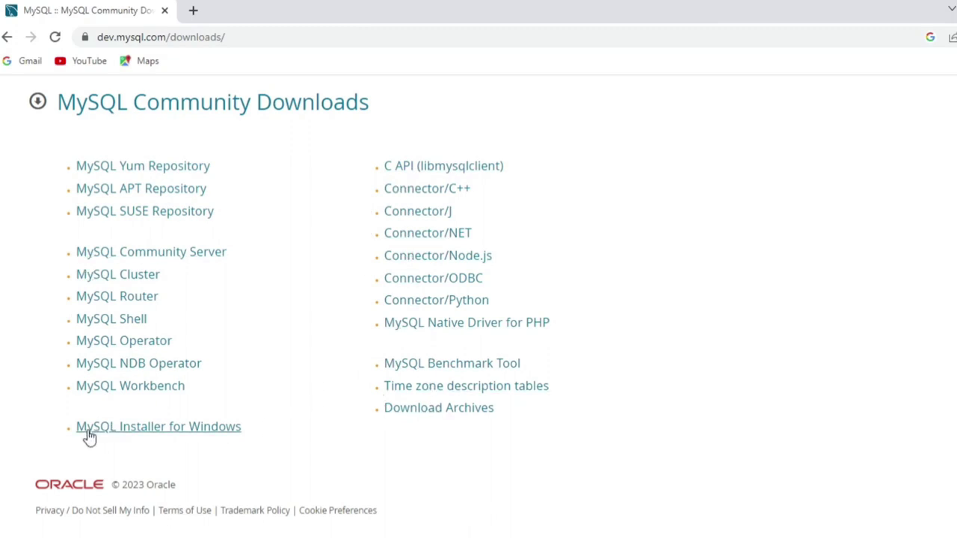
Open the MySQL Installer for Windows page and highlight version 8.0.33 and the full installer's file name
left_click(186, 429)
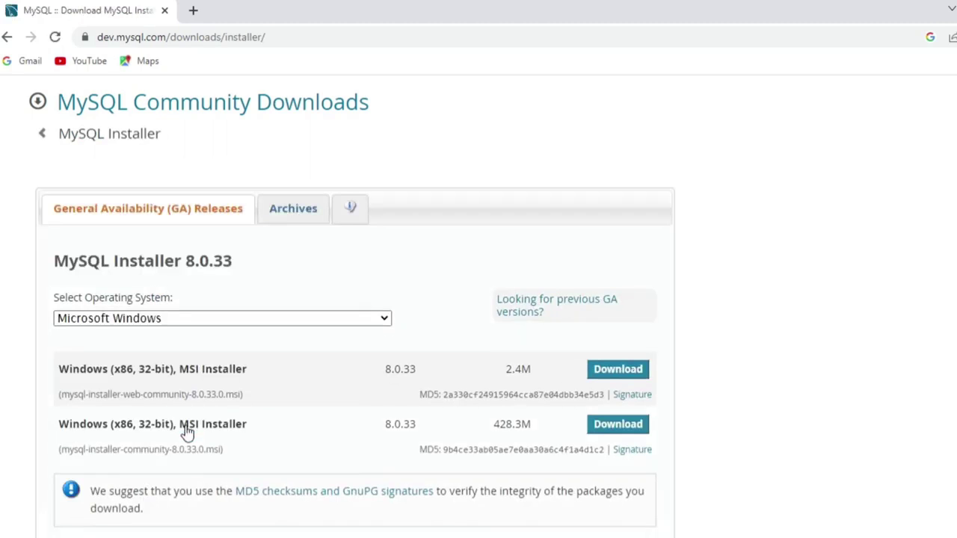
left_click_drag(52, 263, 243, 274)
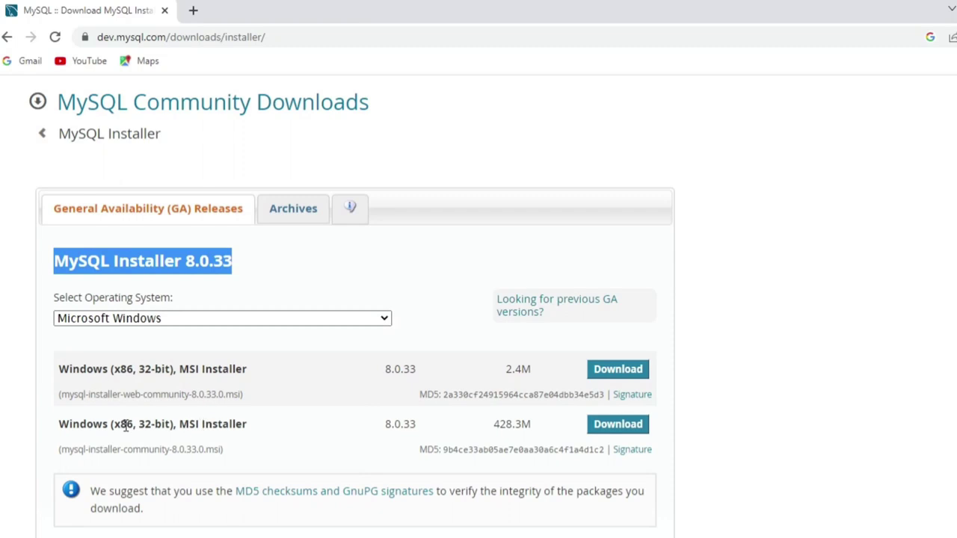
left_click(117, 424)
left_click_drag(116, 424, 177, 424)
left_click_drag(113, 449, 221, 449)
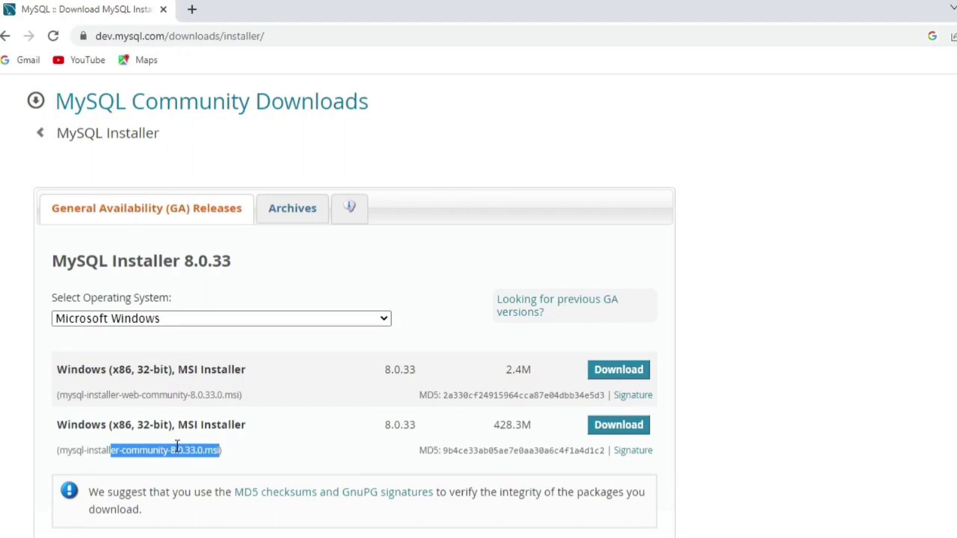
Download the 428.3M mysql-installer-community-8.0.33.0.msi package without signing in
left_click(613, 429)
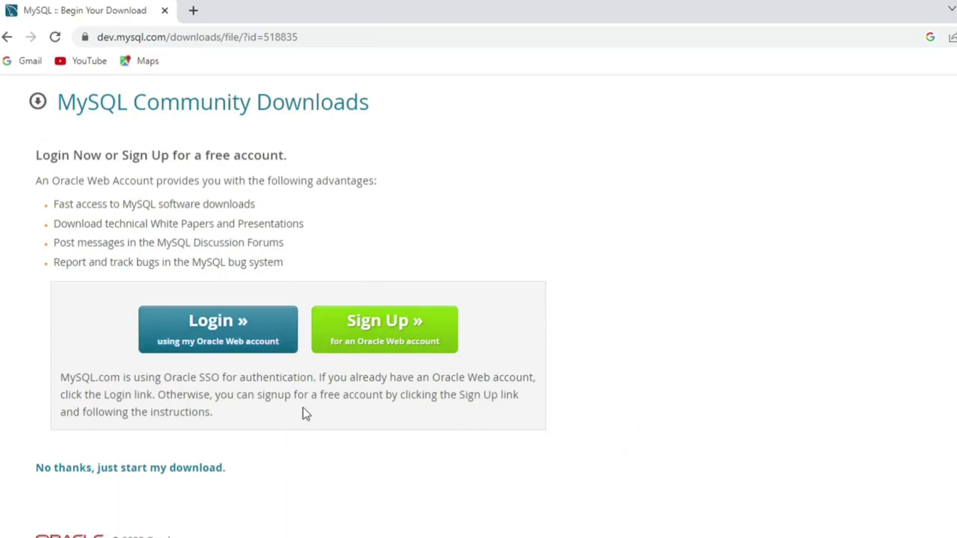
left_click(186, 468)
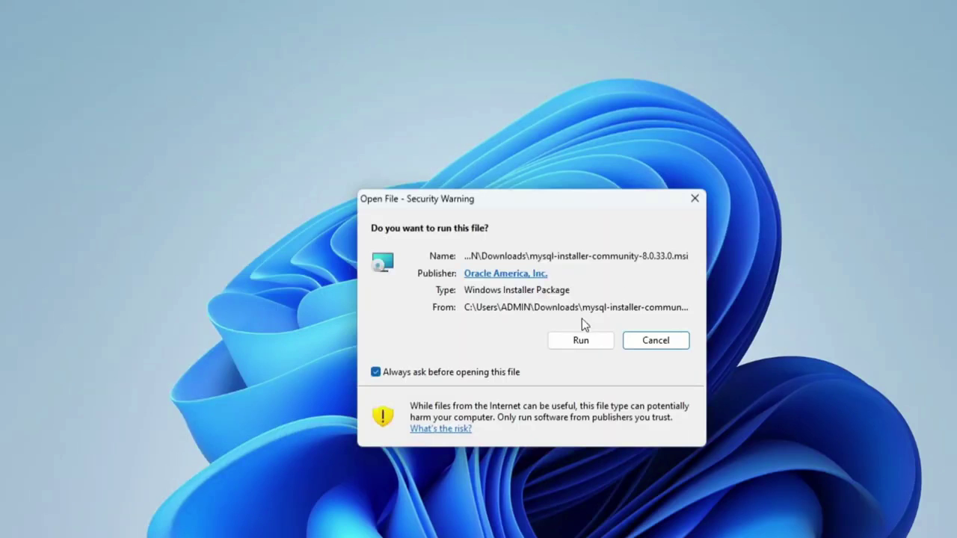
Run the downloaded installer and choose the Custom setup type
left_click(576, 341)
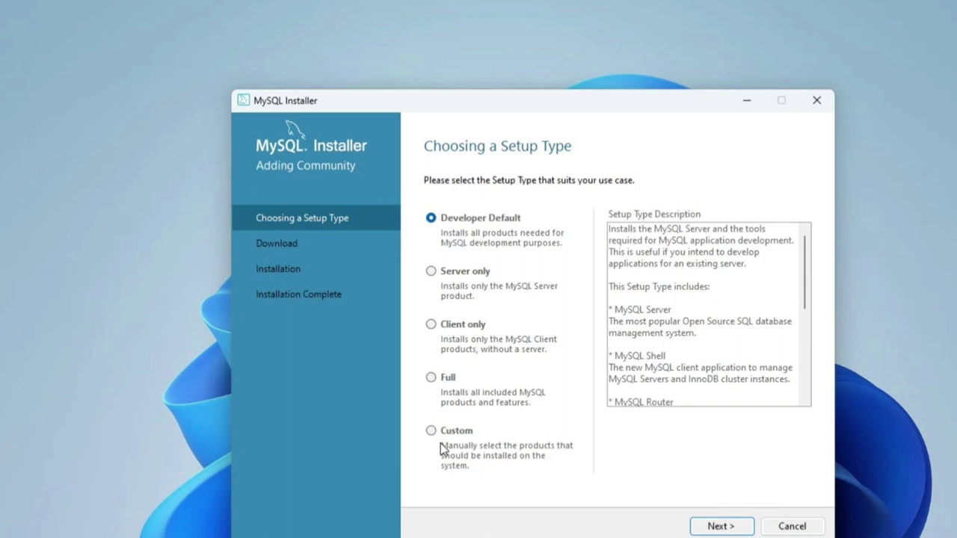
left_click(459, 433)
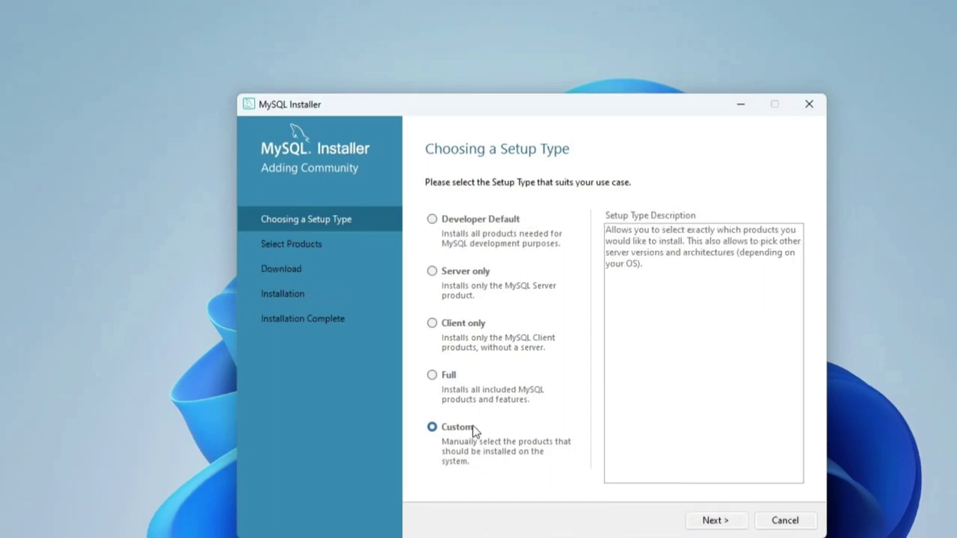
left_click(736, 527)
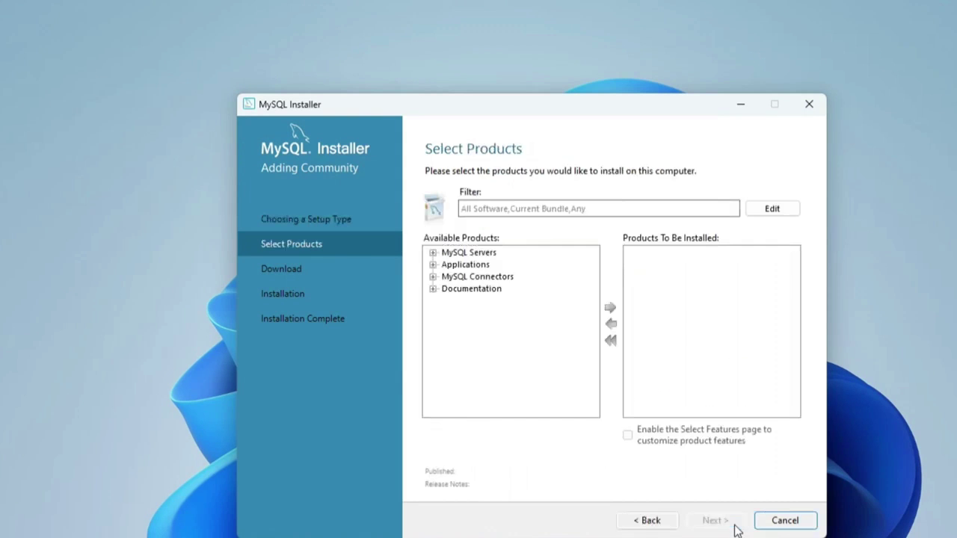
Add MySQL Server 8.0.33 - X64 to the products to install
left_click(433, 253)
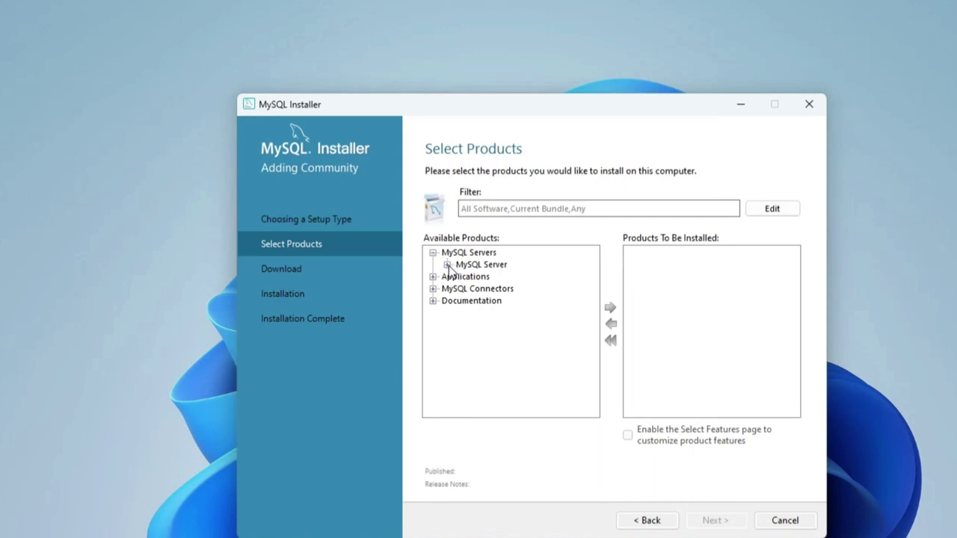
left_click(447, 265)
left_click(462, 277)
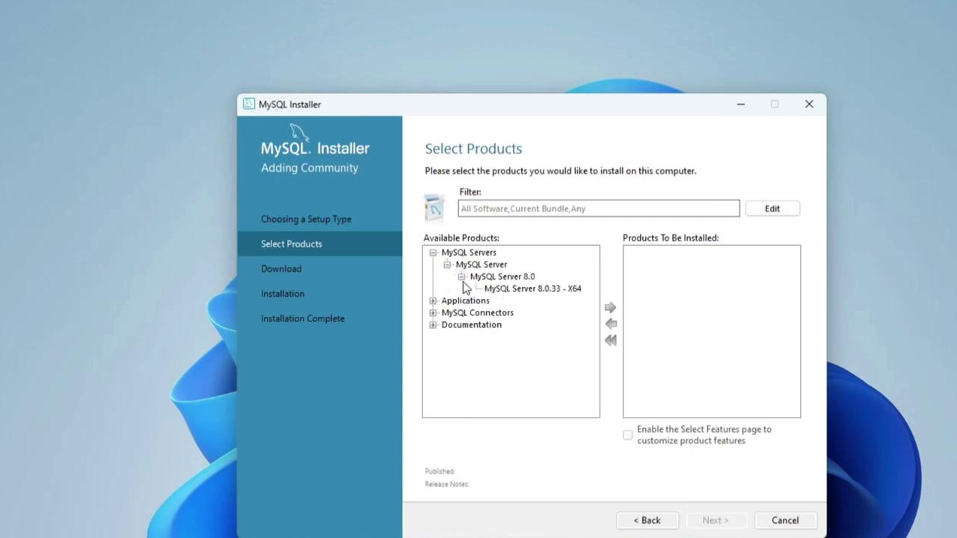
left_click(507, 290)
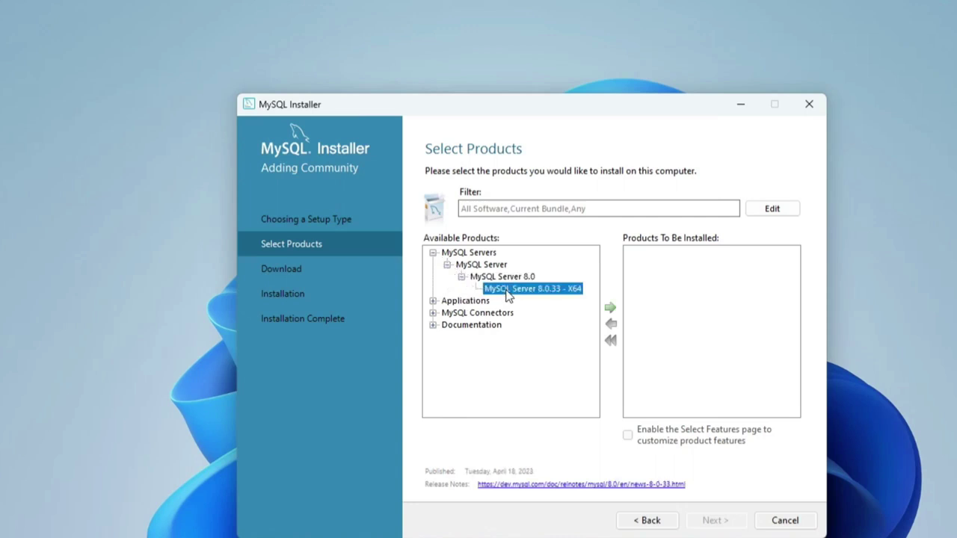
left_click(609, 310)
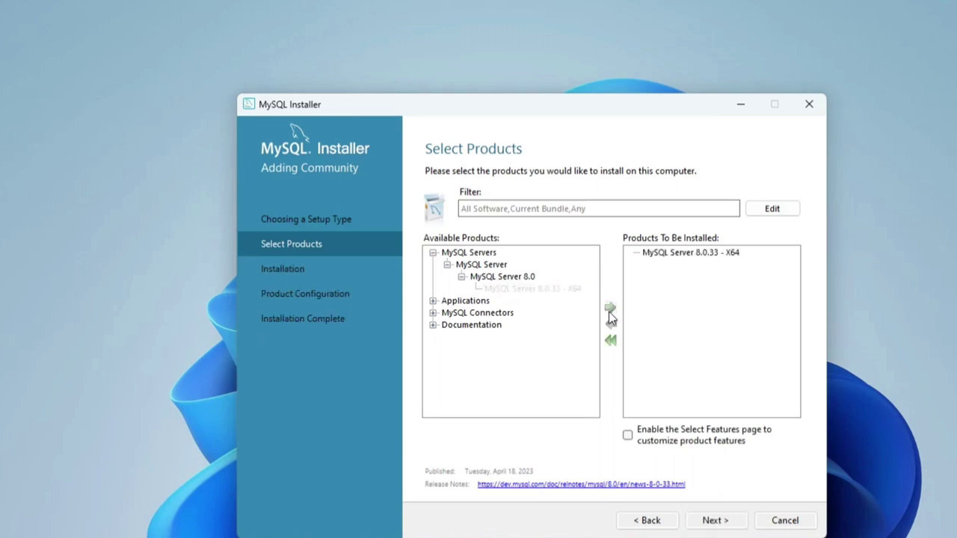
Add MySQL Workbench 8.0.33 to the products to install
left_click(433, 303)
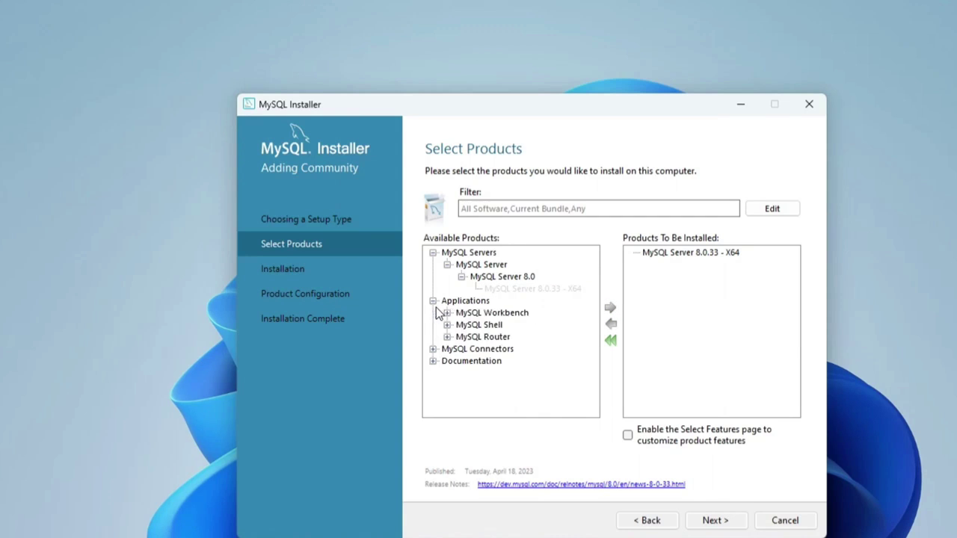
left_click(447, 312)
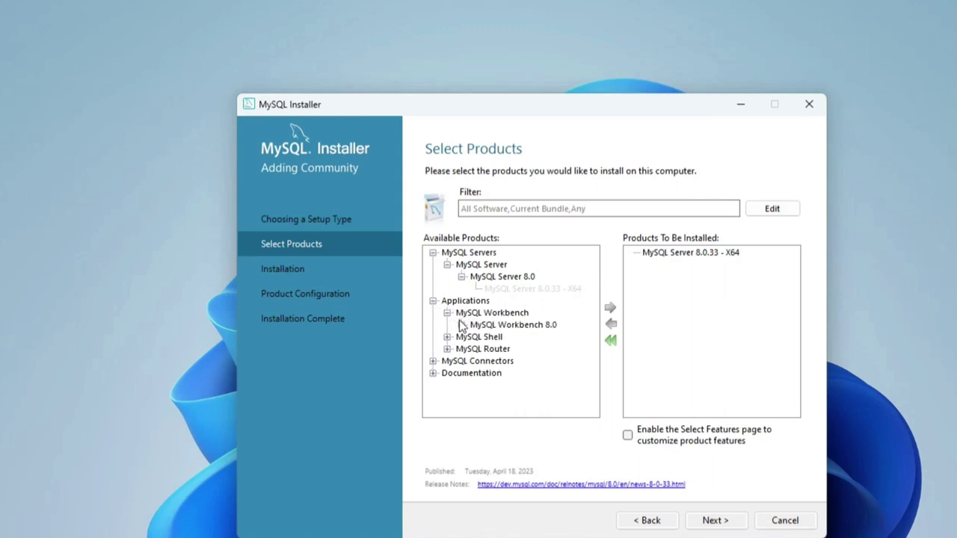
left_click(462, 325)
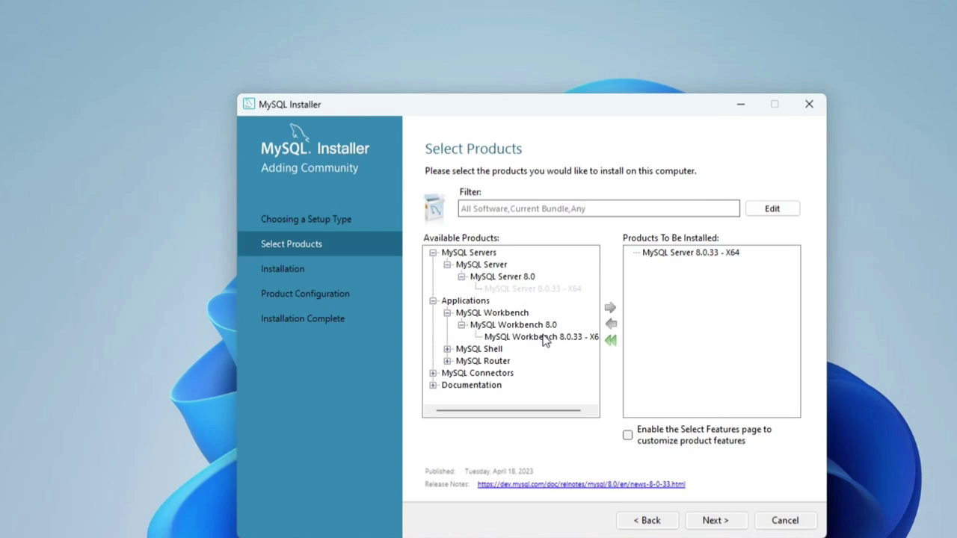
left_click(548, 338)
left_click(611, 310)
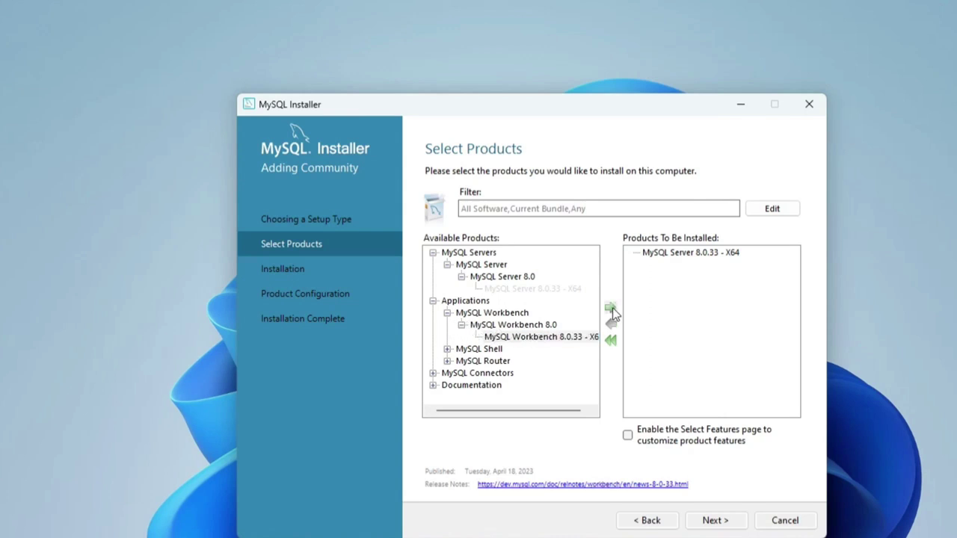
Add MySQL Shell 8.0.33 - X64 and continue to the installation summary
left_click(447, 349)
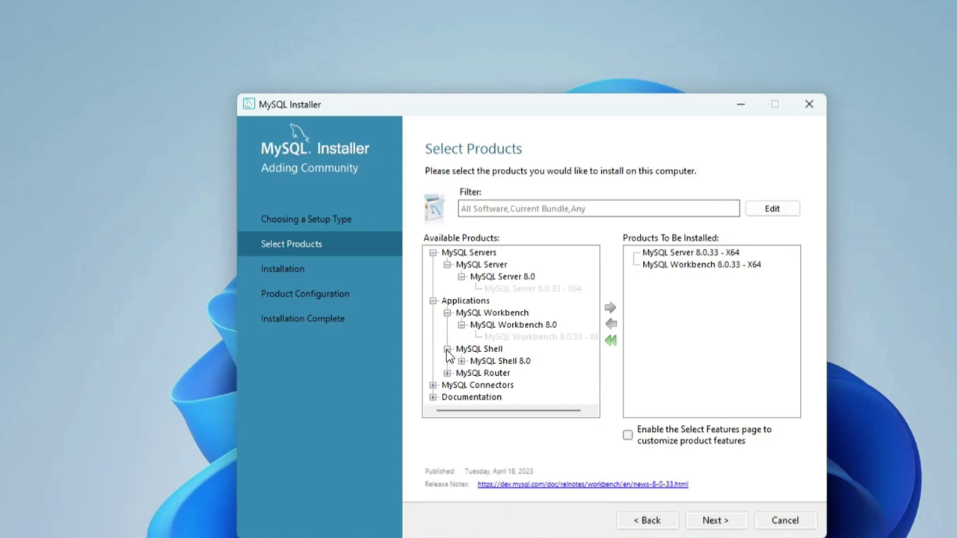
left_click(462, 361)
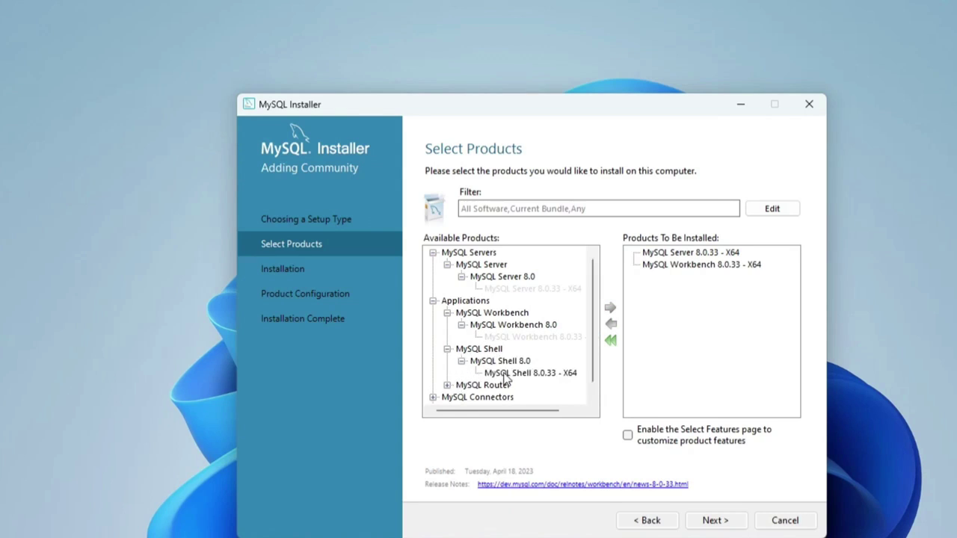
left_click(502, 373)
left_click(610, 310)
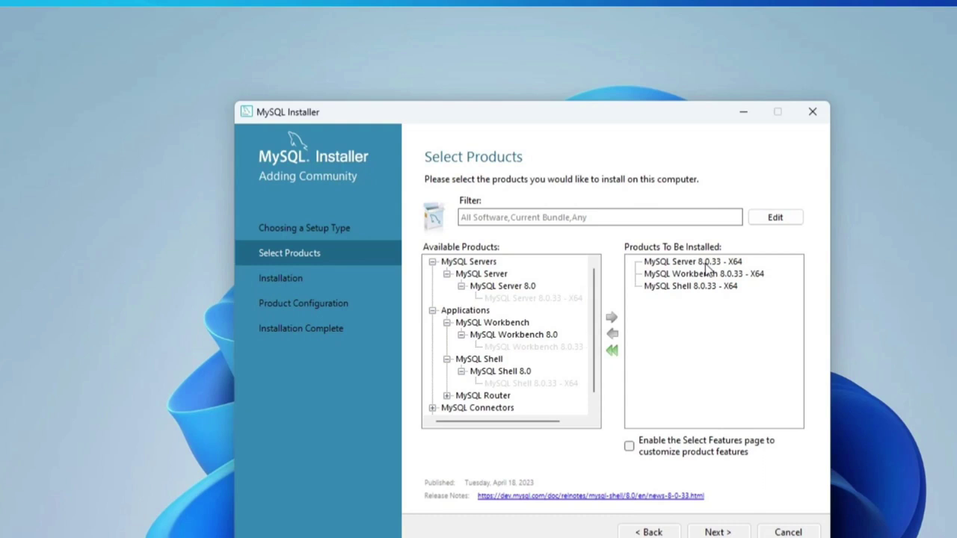
left_click(718, 532)
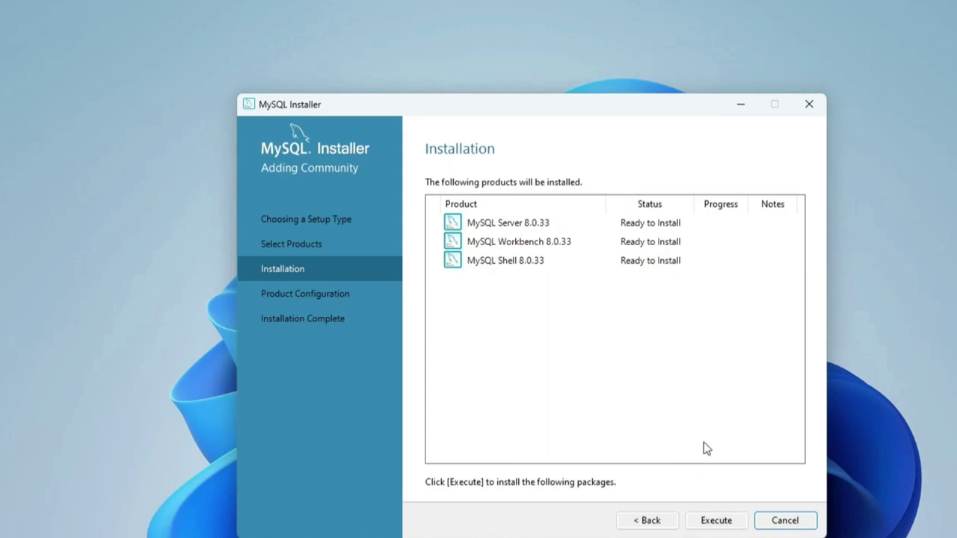
Install Server, Workbench and Shell 8.0.33 and continue to Product Configuration
left_click(716, 523)
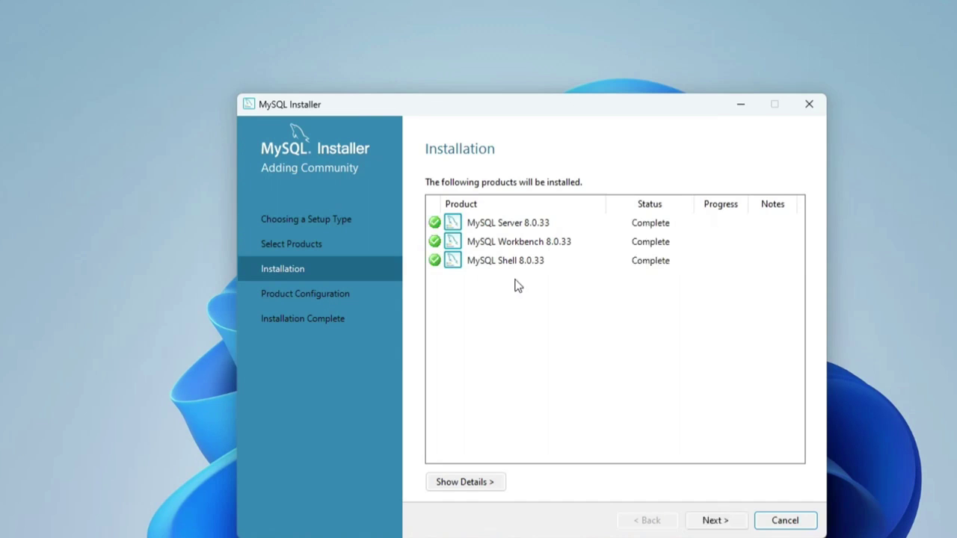
left_click(724, 521)
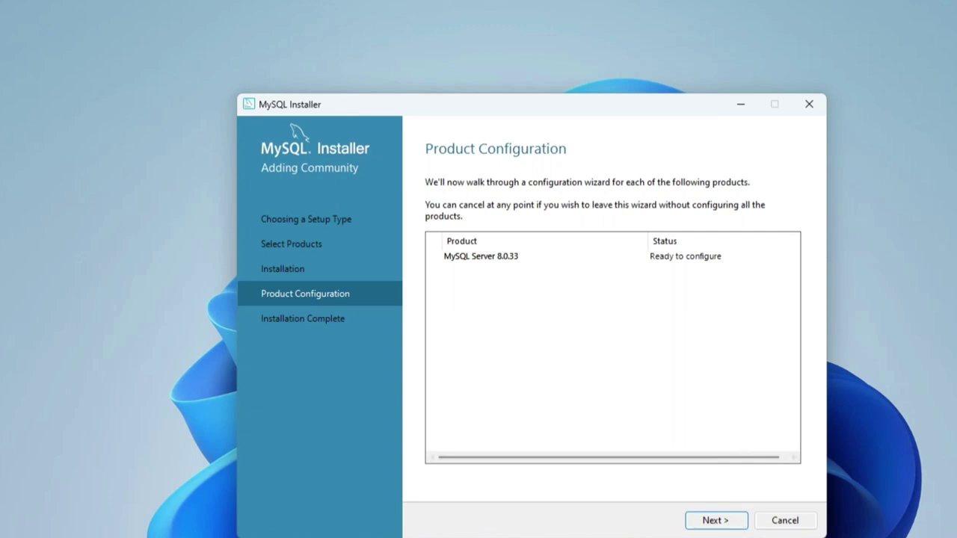
Keep the Type and Networking defaults with TCP/IP port 3306 and continue
left_click(737, 526)
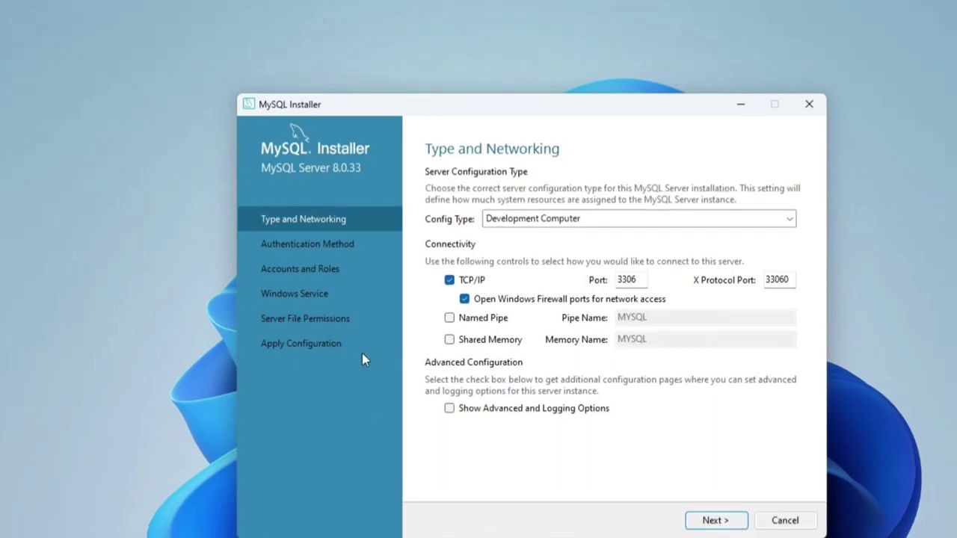
left_click(625, 279)
left_click_drag(618, 280, 645, 281)
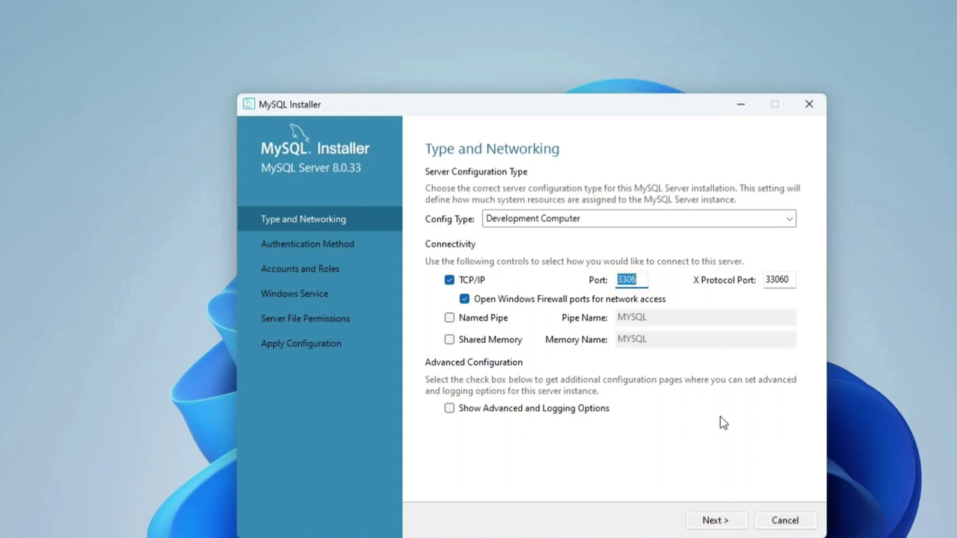
left_click(723, 522)
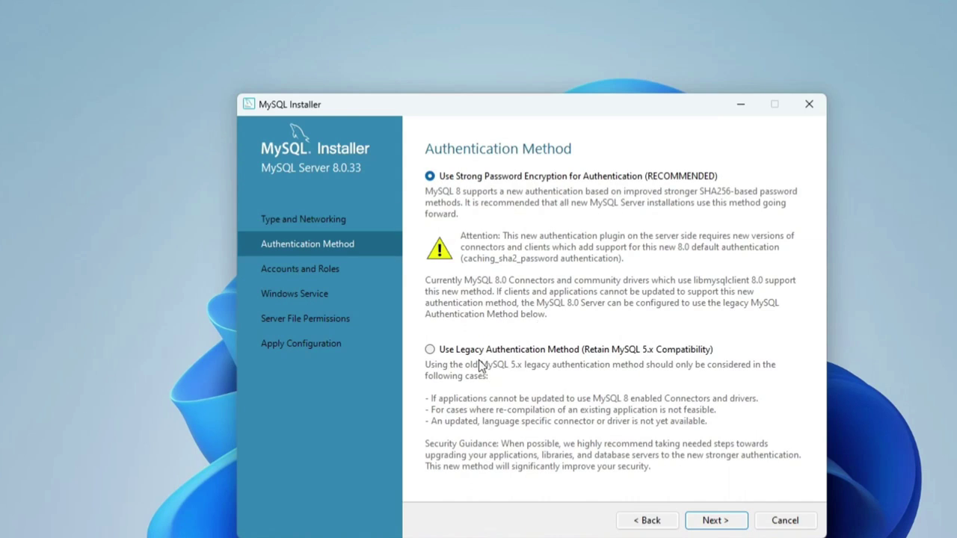
Keep strong password encryption, then enter and confirm the root account password
left_click(732, 521)
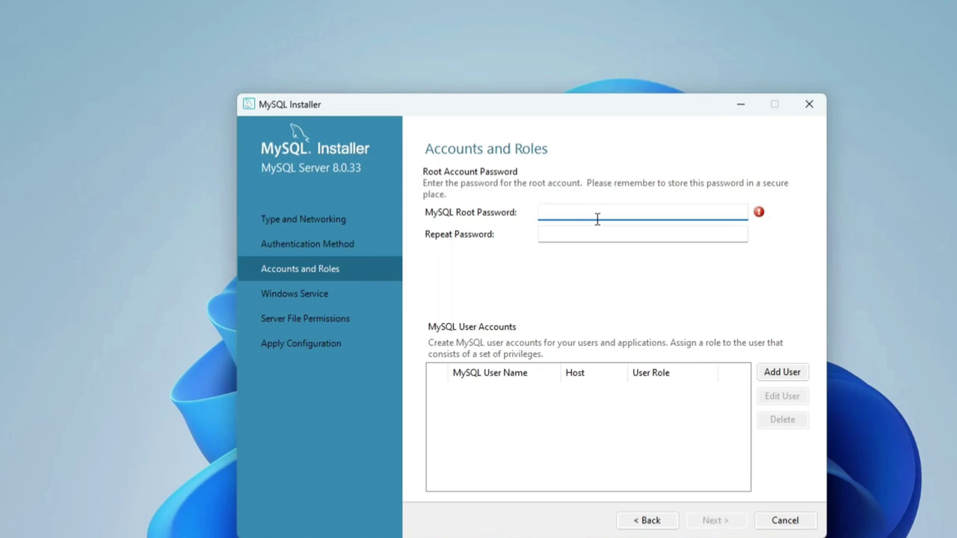
type("root")
left_click(575, 234)
type("root")
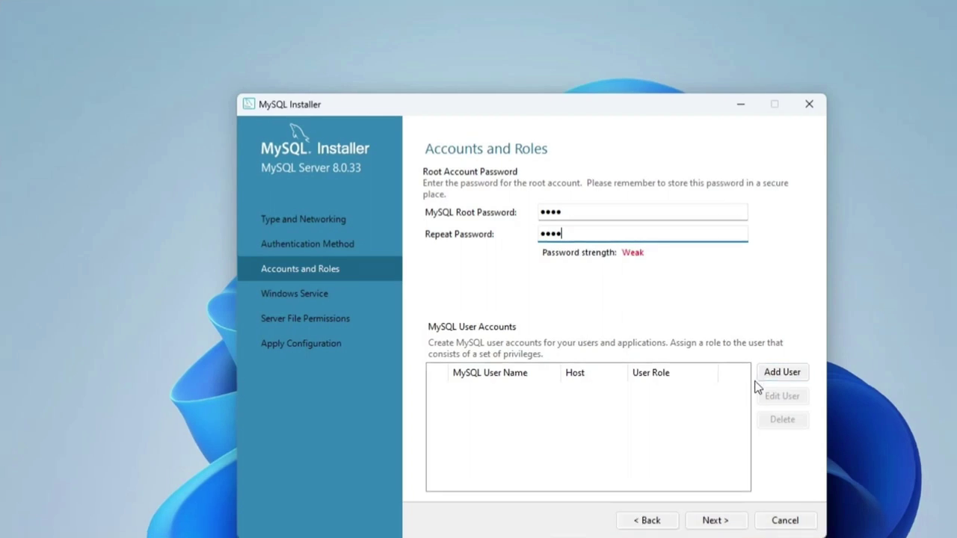
left_click(715, 521)
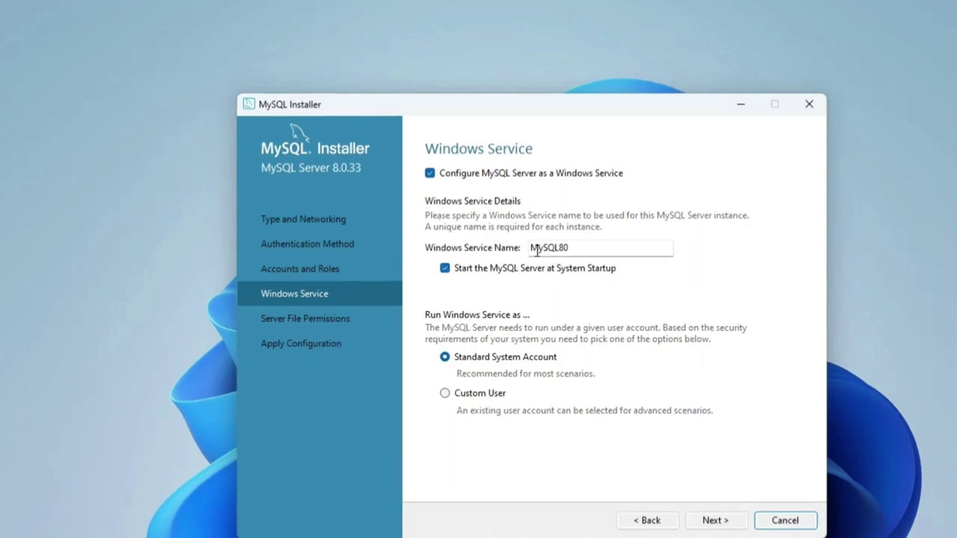
Accept the MySQL80 Windows service and default file permission settings
left_click(714, 521)
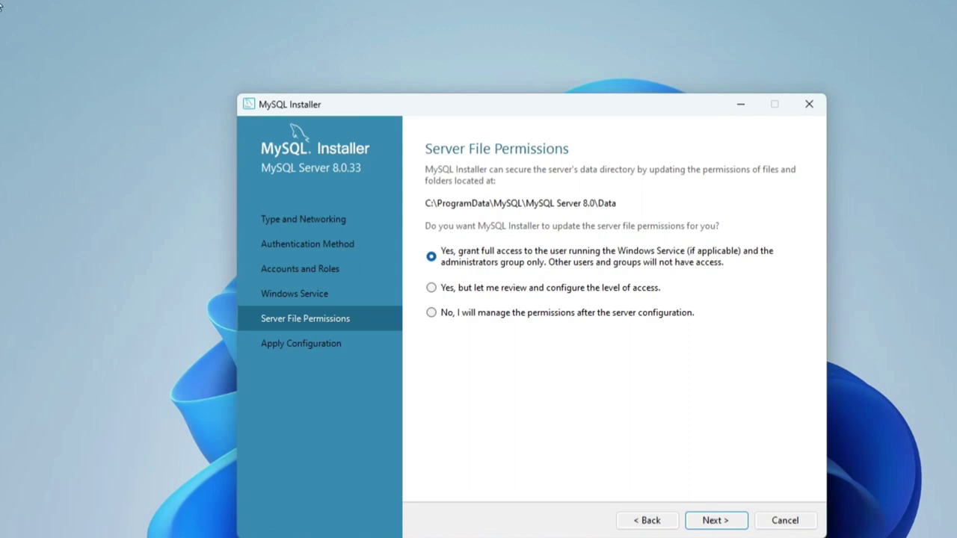
left_click(716, 521)
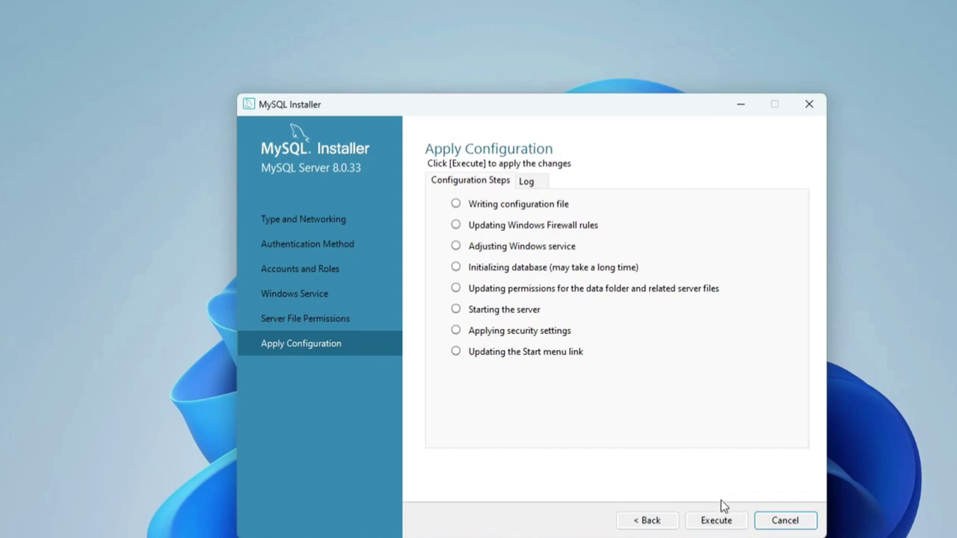
Execute the eight configuration steps, finish, and continue to installation complete
left_click(716, 521)
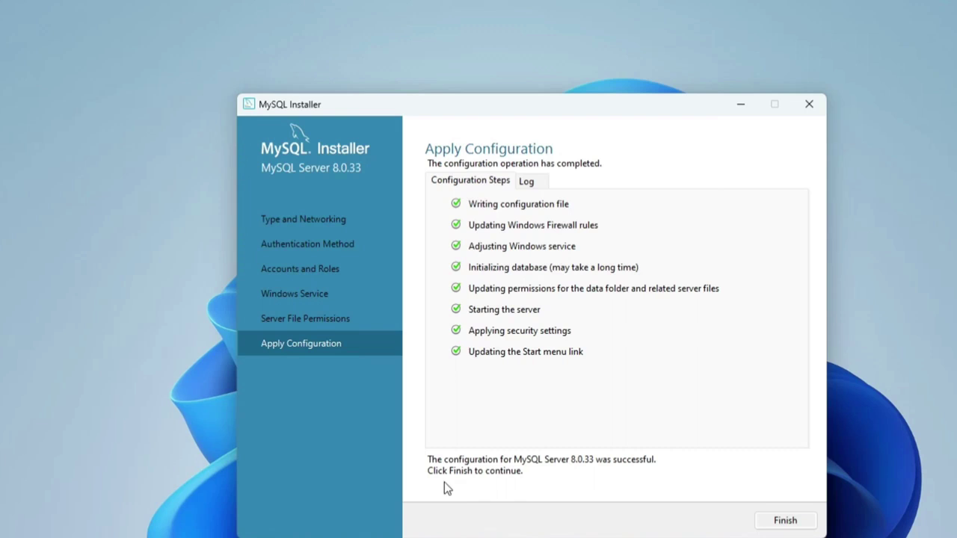
left_click(785, 521)
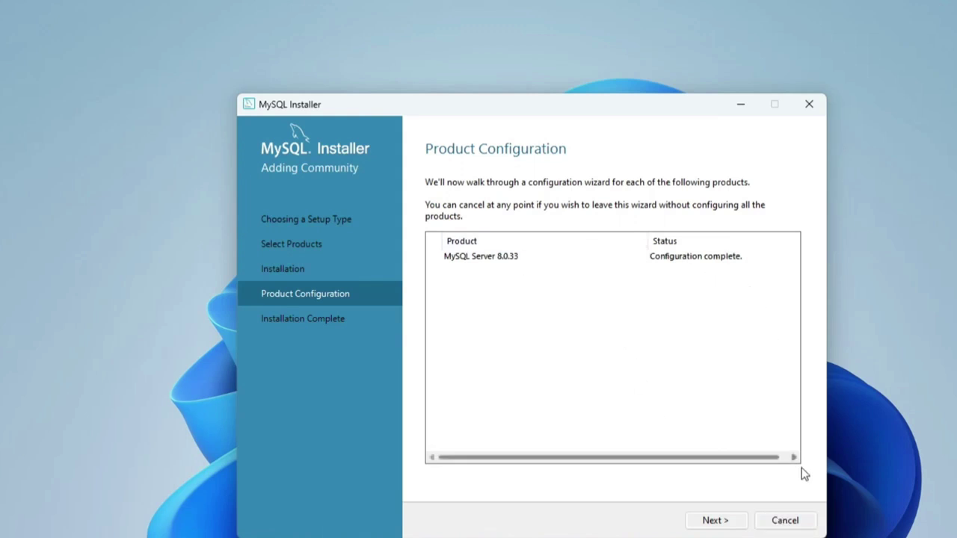
left_click(719, 522)
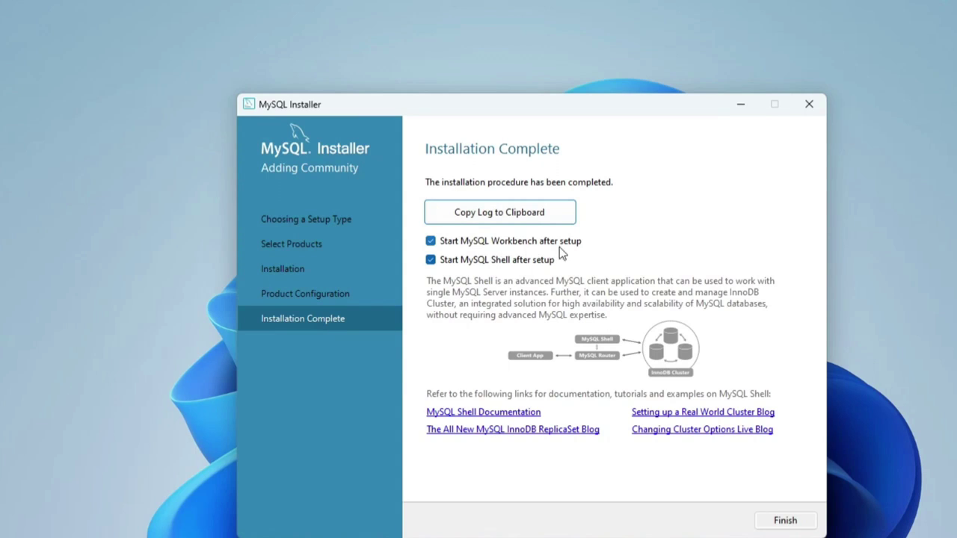
Untick 'Start MySQL Shell after setup' and finish, leaving only Workbench to launch
left_click(431, 260)
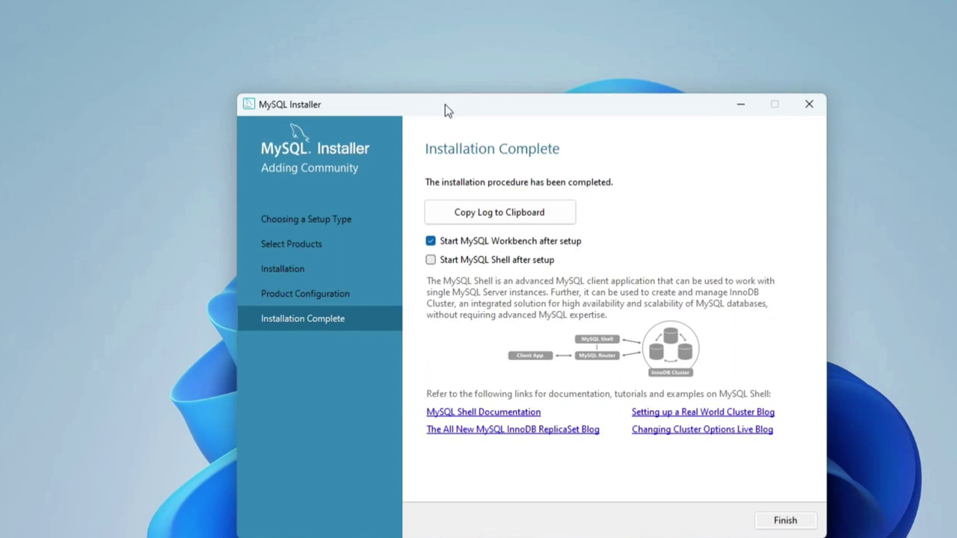
left_click(785, 521)
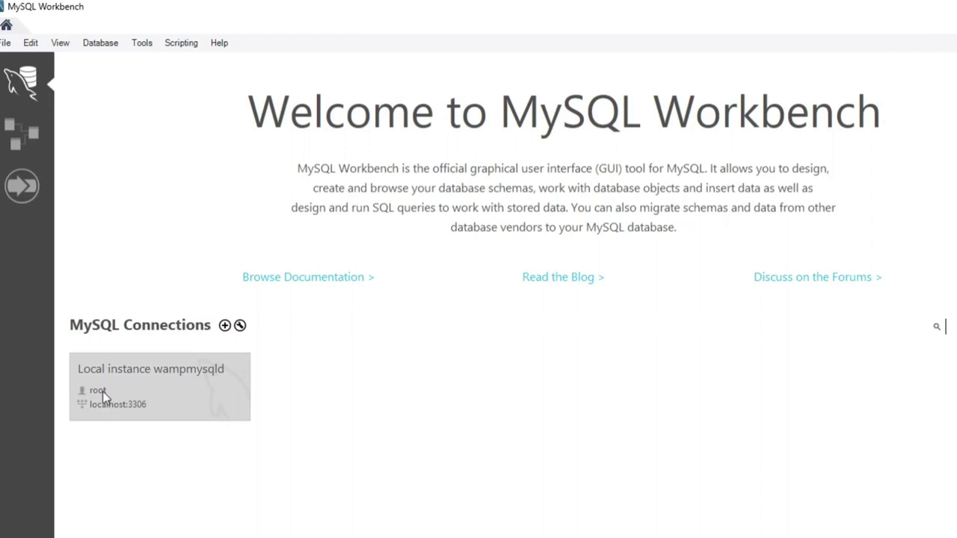
Connect to the Local instance tile as root with the root password and focus the empty Query 1 editor
left_click(127, 387)
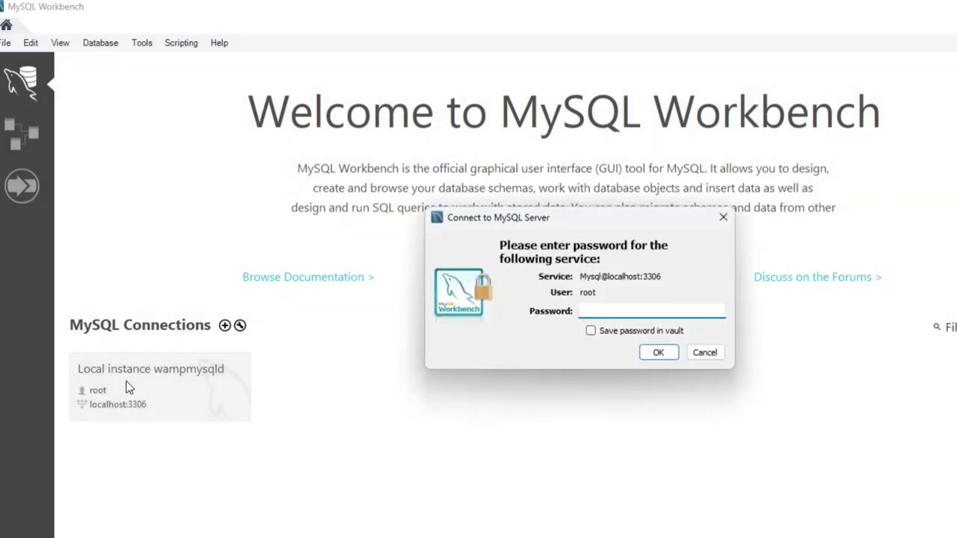
type("****")
left_click(657, 354)
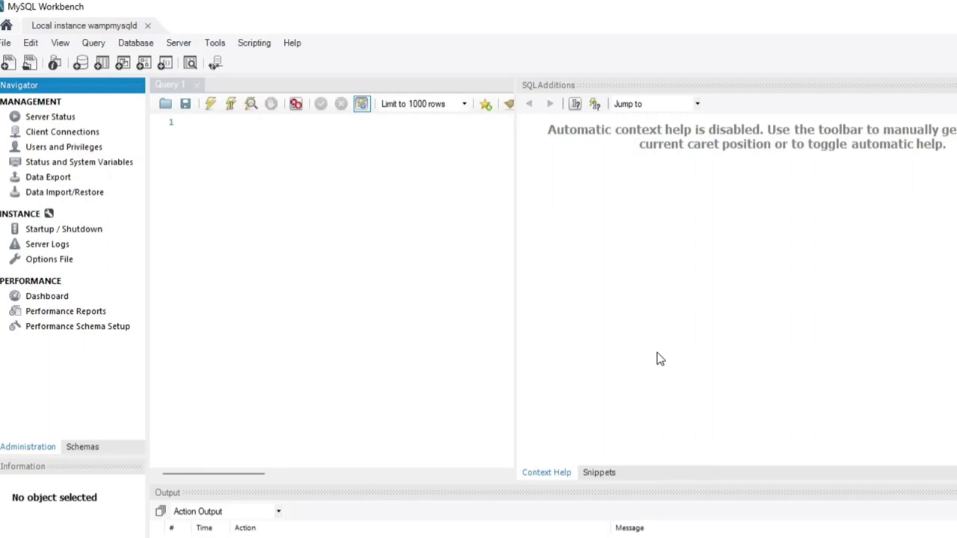
left_click(380, 259)
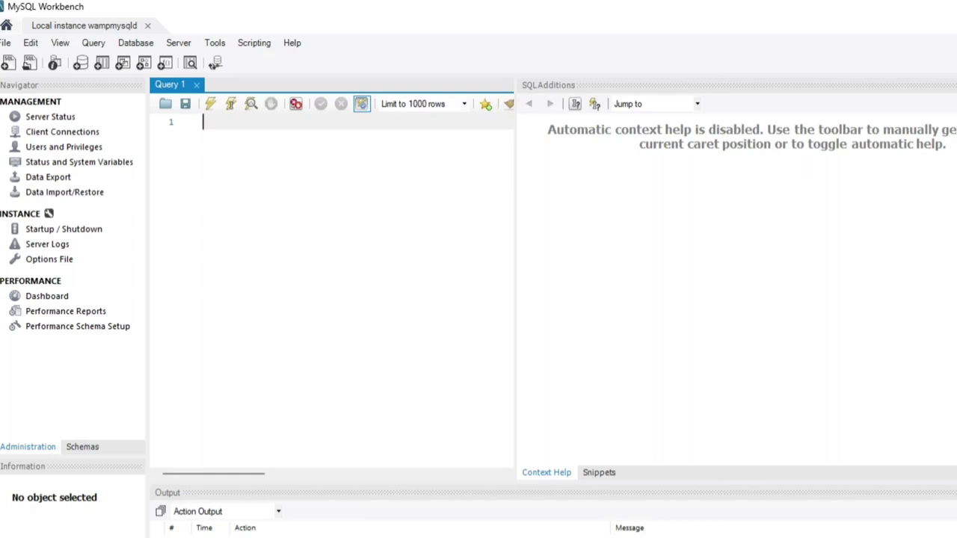
Complete 'show databases;' in Query 1, select it and execute it to list the server's 4 databases
type("ata")
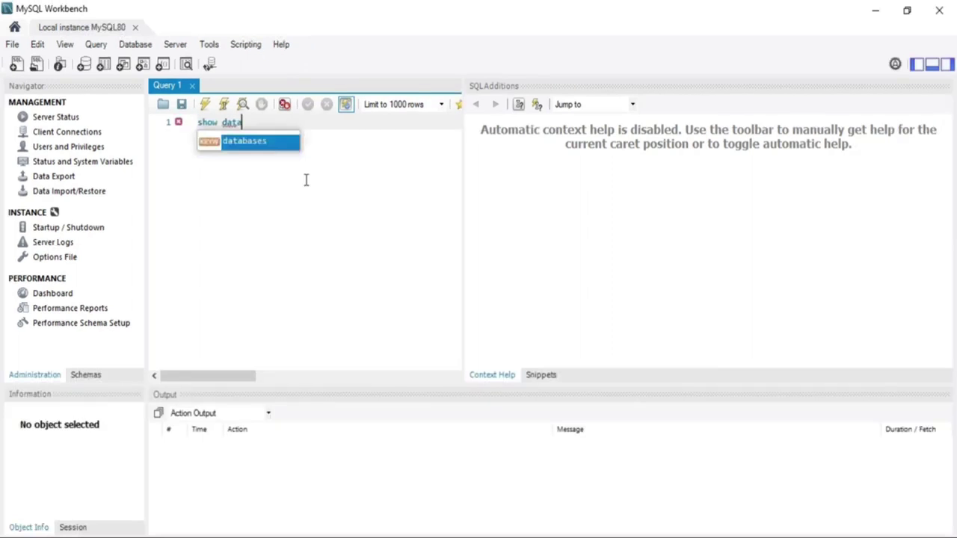
key("Return")
type(";")
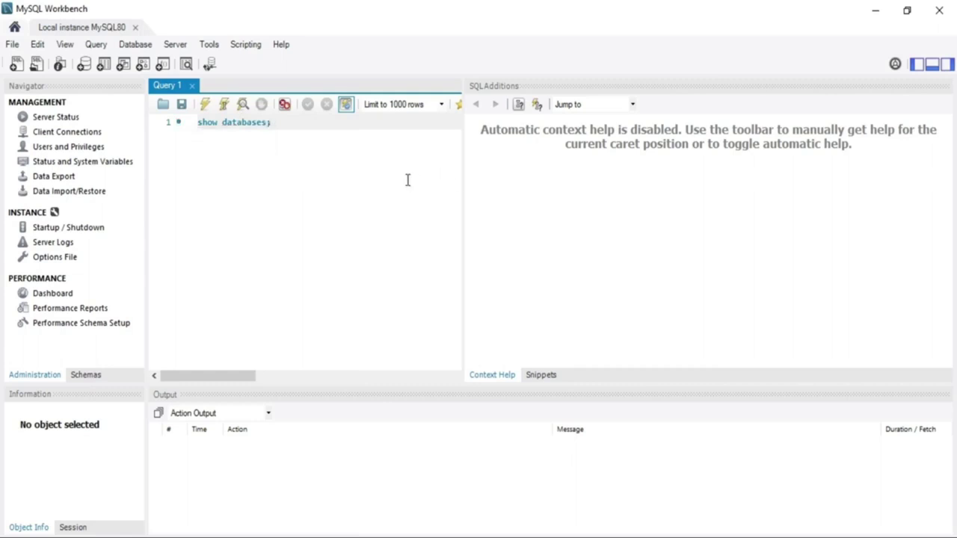
left_click_drag(272, 123, 199, 121)
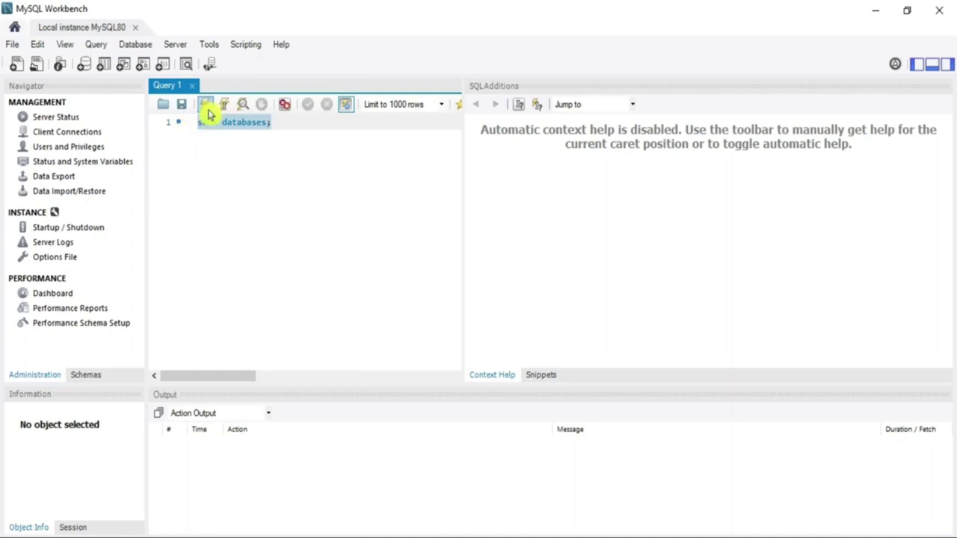
left_click(207, 111)
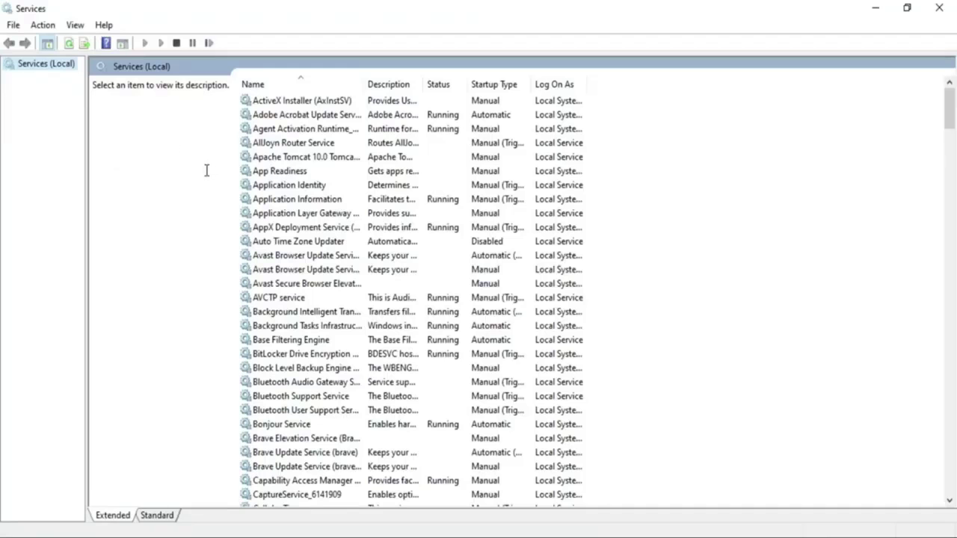
Find the MySQL80 service in the Services list and confirm it is Running with Automatic startup
left_click(292, 311)
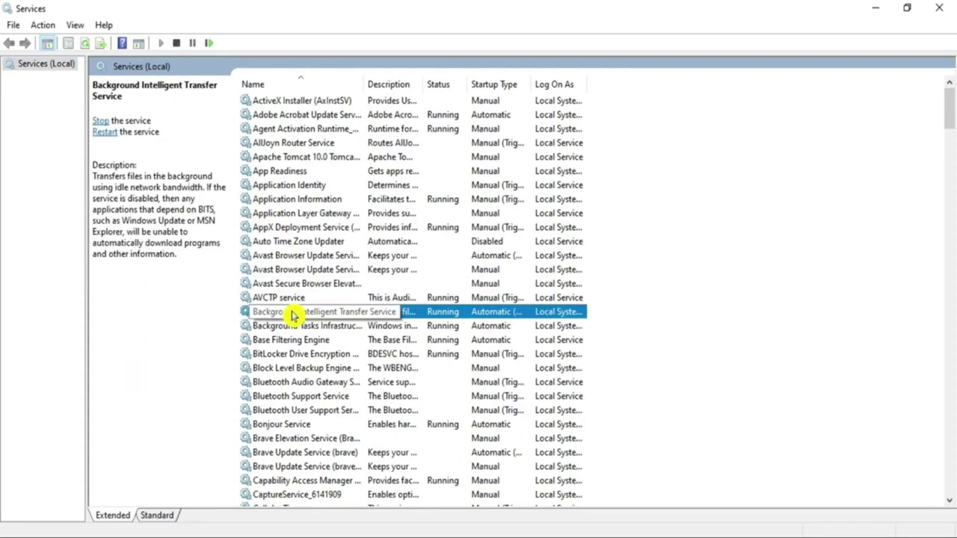
key("m")
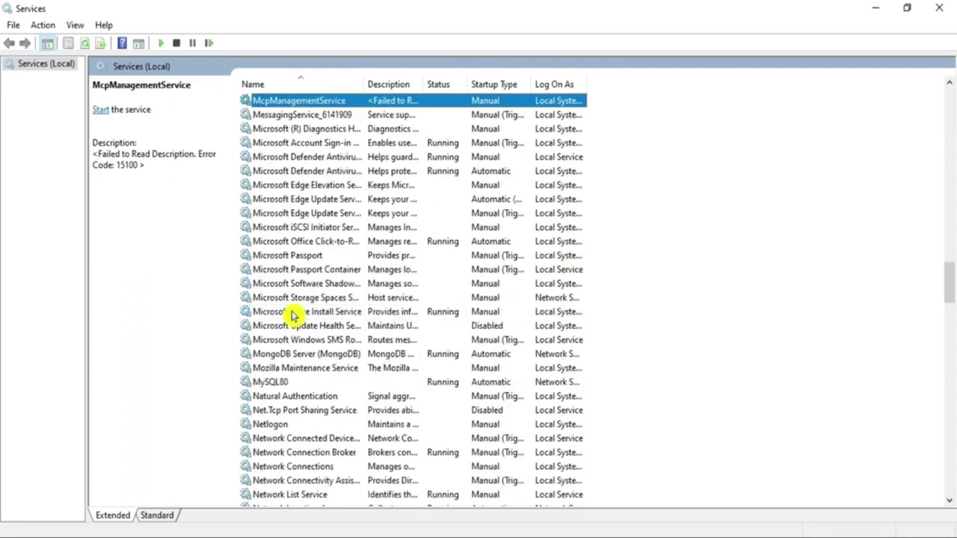
key("Down")
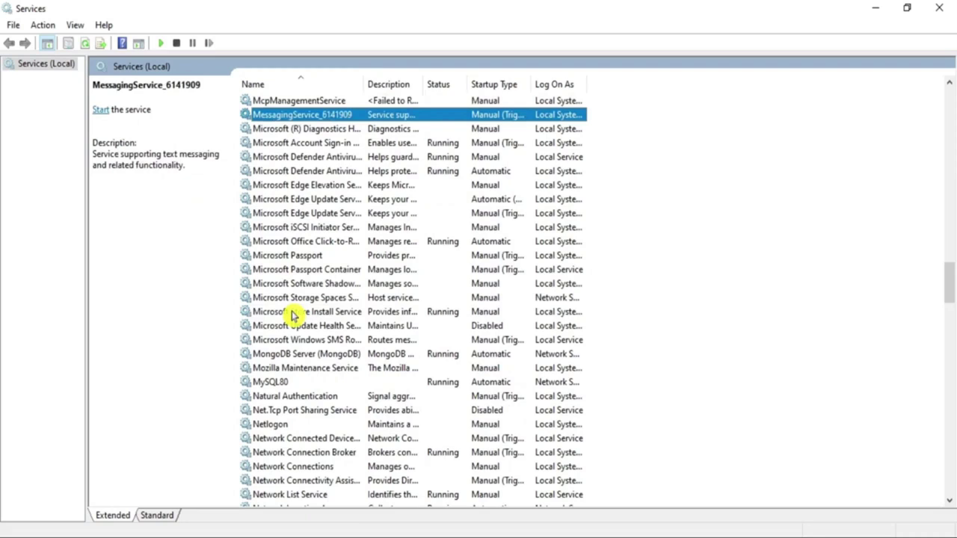
left_click(283, 383)
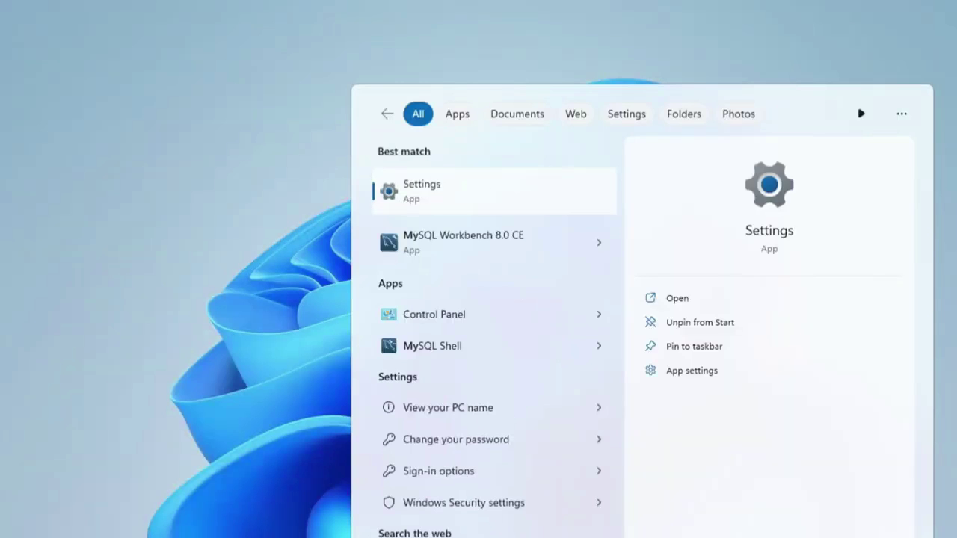
Launch MySQL 8.0 Command Line Client from a 'mys' search, log in with the root password, and enter 'show databases;'
type("s")
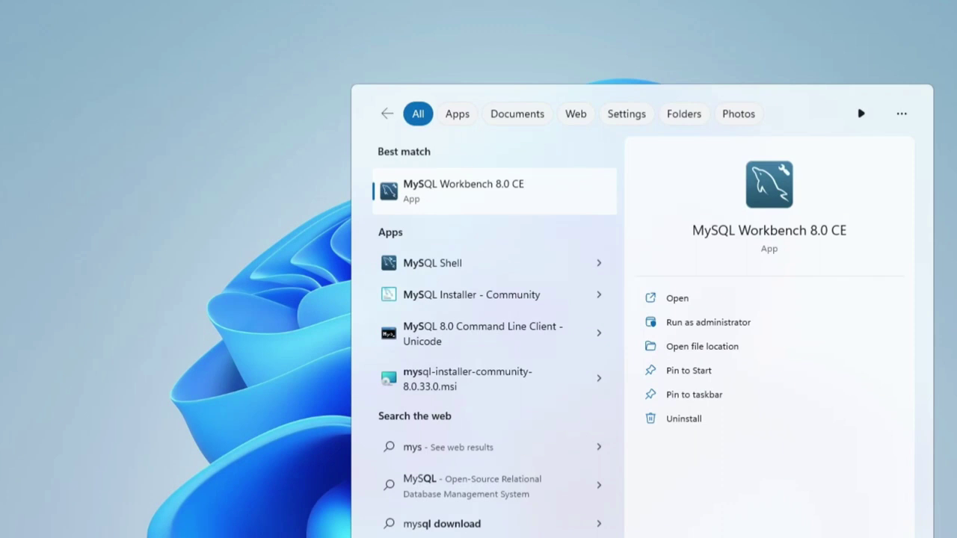
left_click(479, 344)
left_click_drag(555, 133, 550, 62)
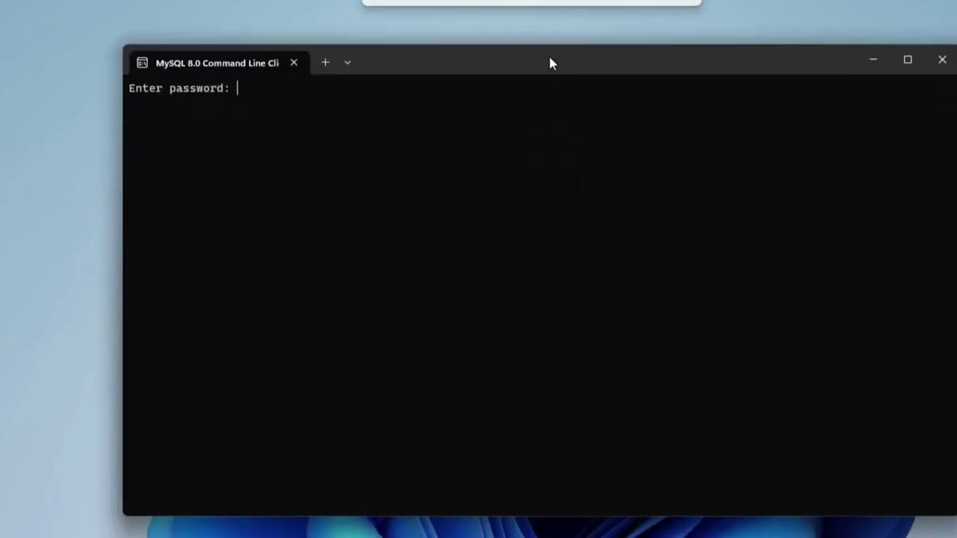
type("*")
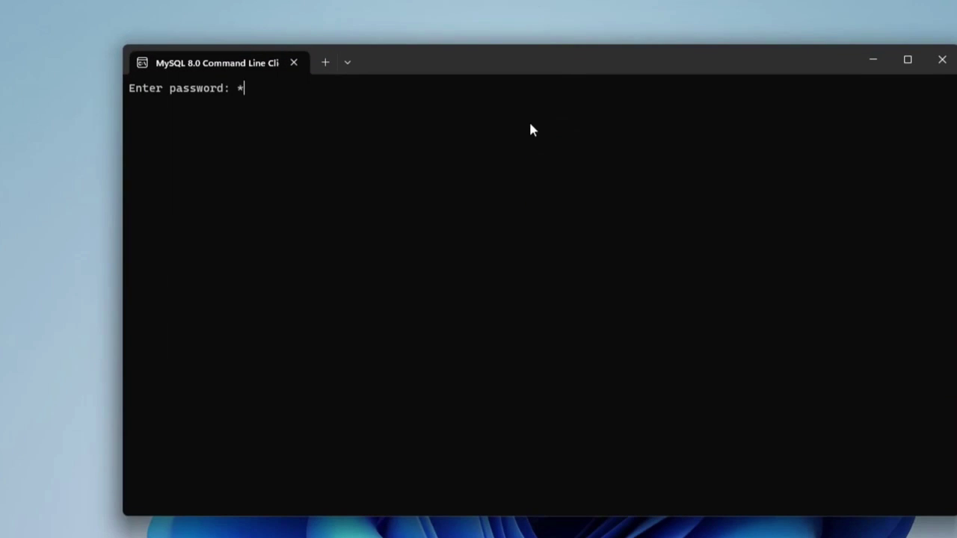
type("***")
key("Return")
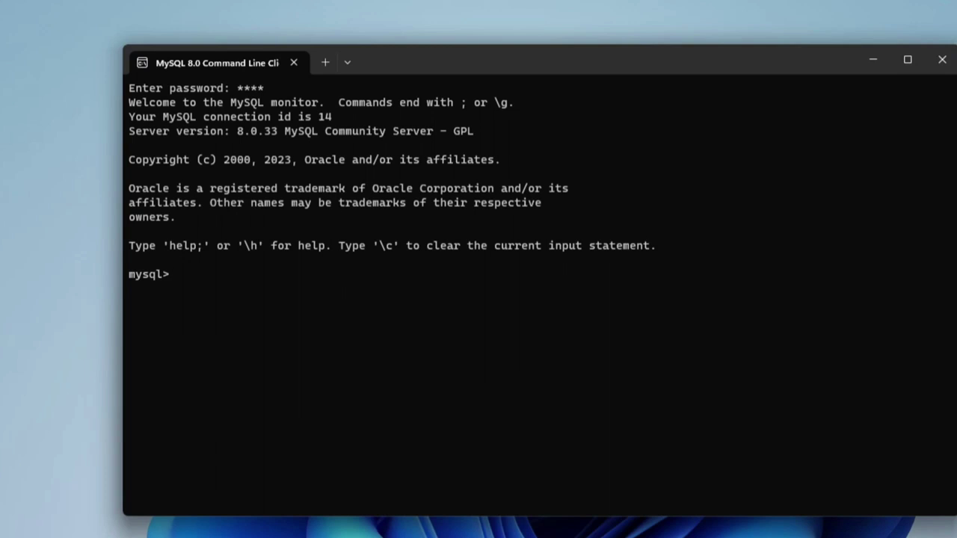
type("show databases;")
List the databases, run 'create database cscorner;', then re-list to see cscorner as the fifth database
key("Return")
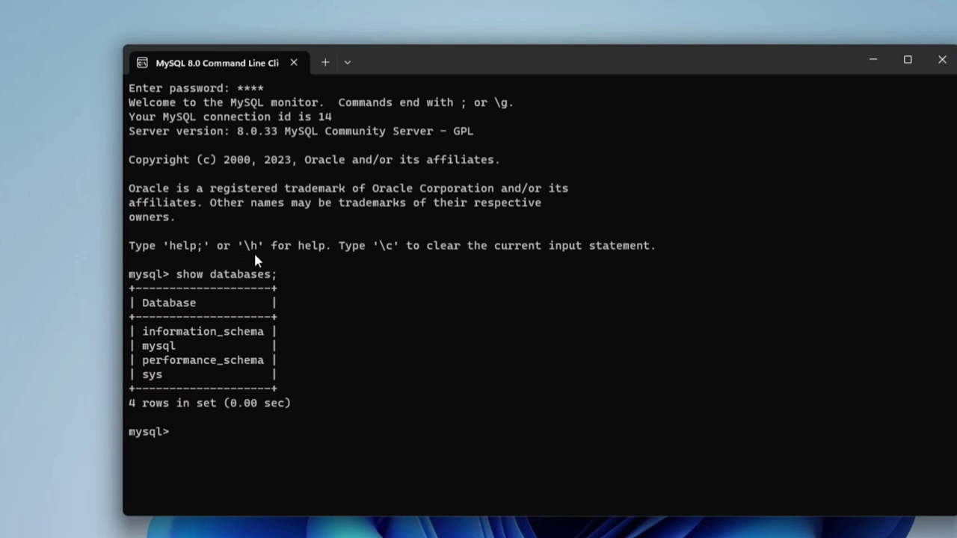
scroll(353, 359, "up", 2)
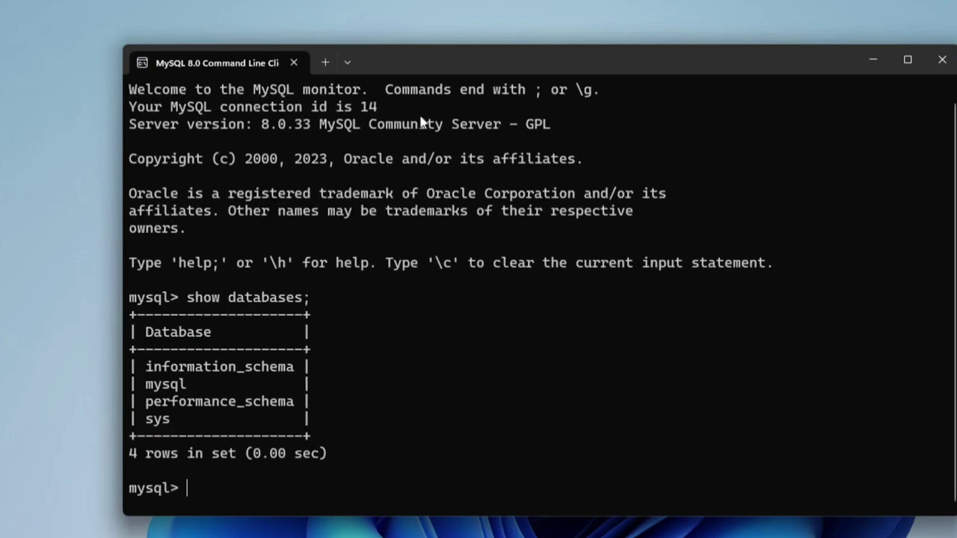
type("create database cscorner;")
key("Return")
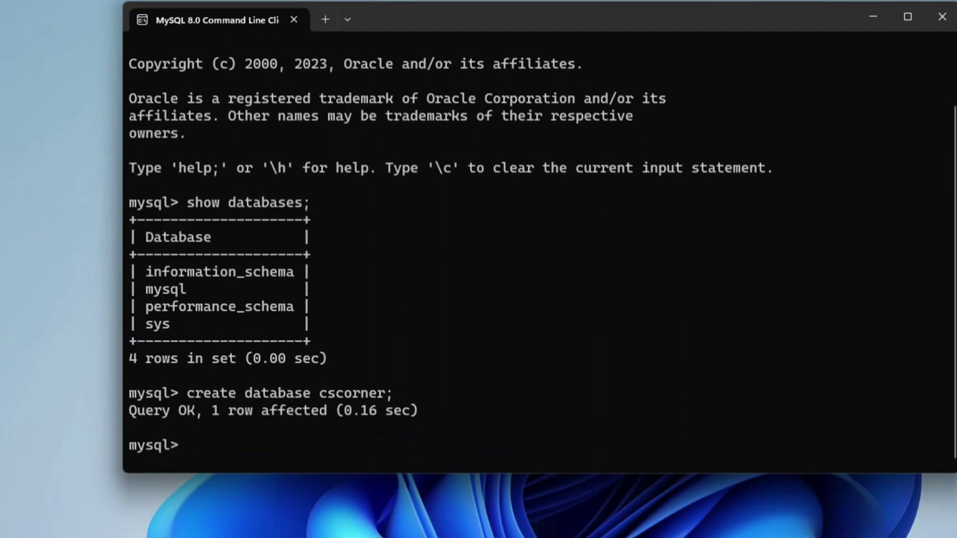
key("Up")
key("Up")
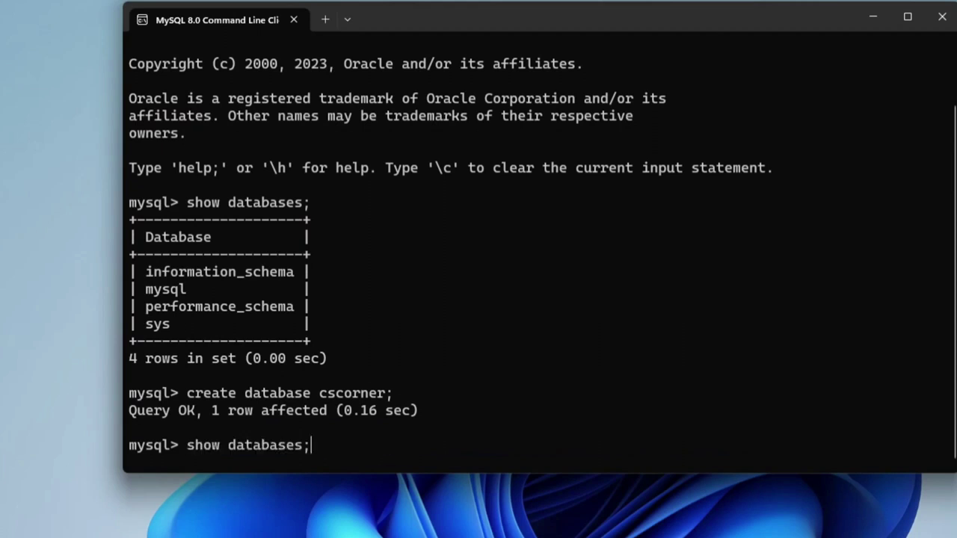
key("Return")
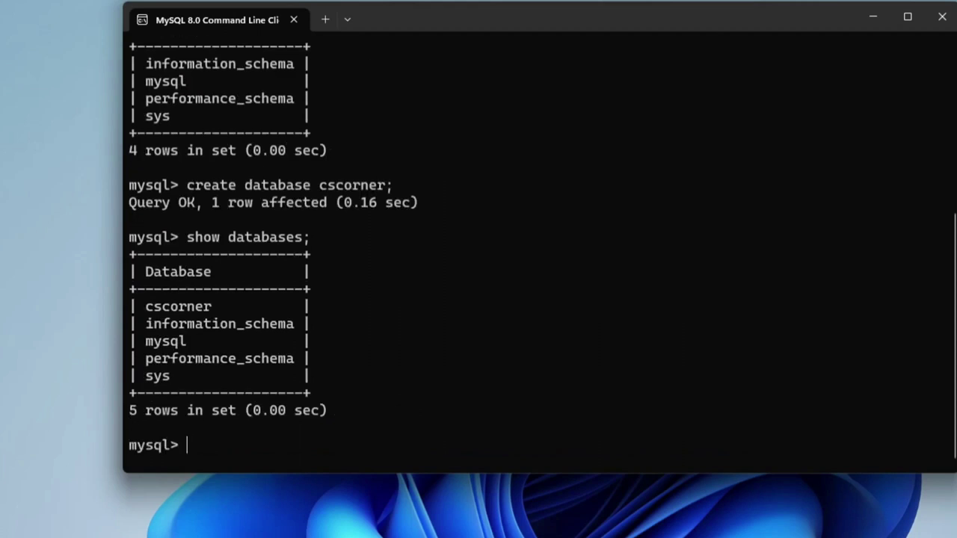
type("use cscorner;")
Switch to cscorner and create table student with rollno int primary key and name varchar(20)
key("Return")
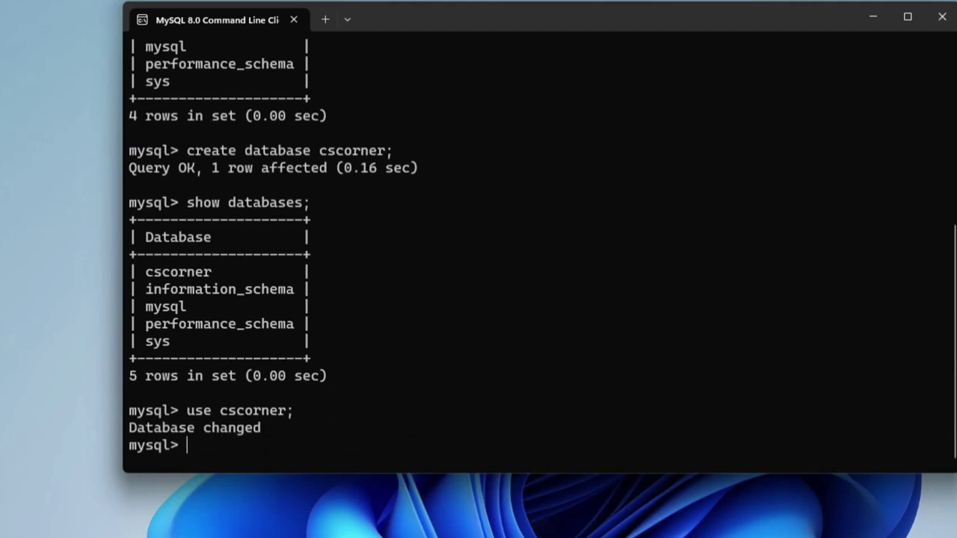
type("create table")
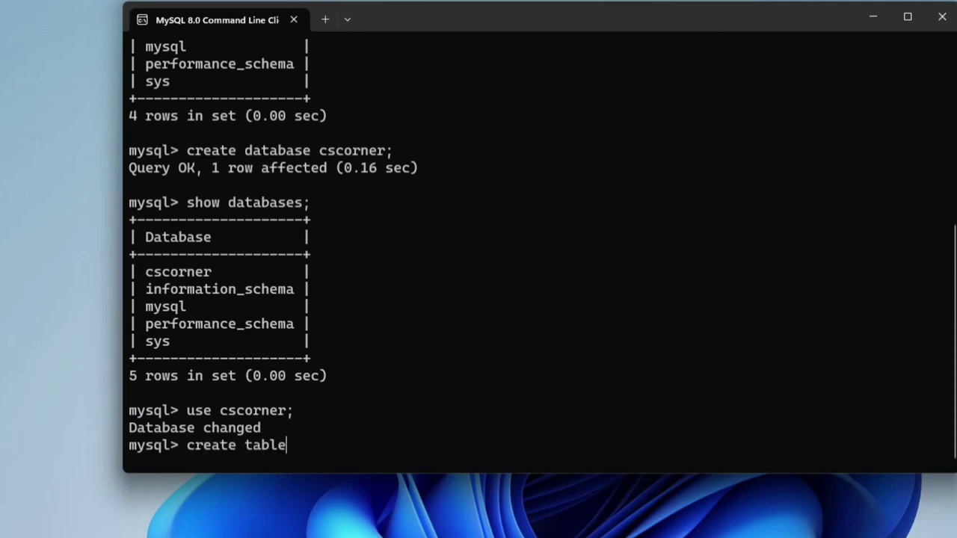
type(" student(rollno int primary key,name varchar(20));")
key("Return")
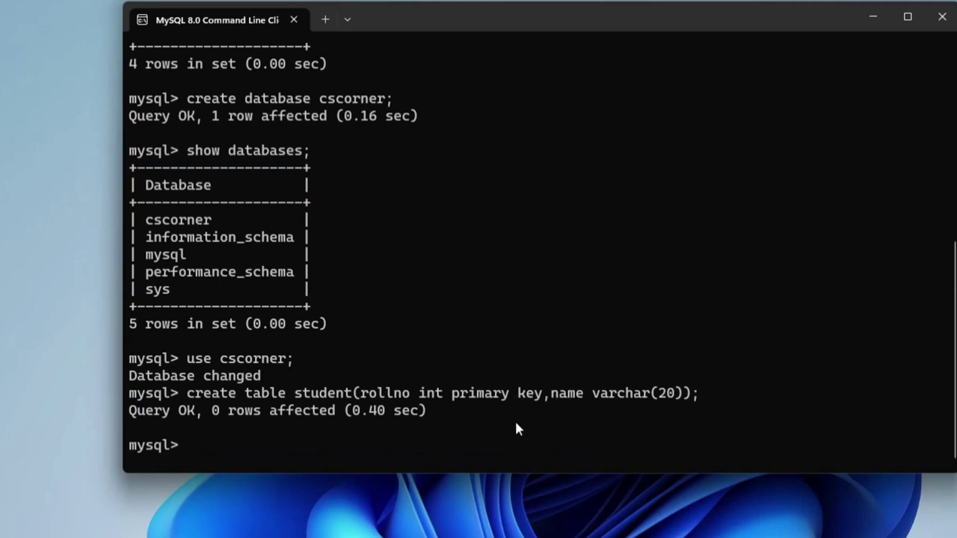
Show the student table's column structure with 'desc student;'
type("desc student")
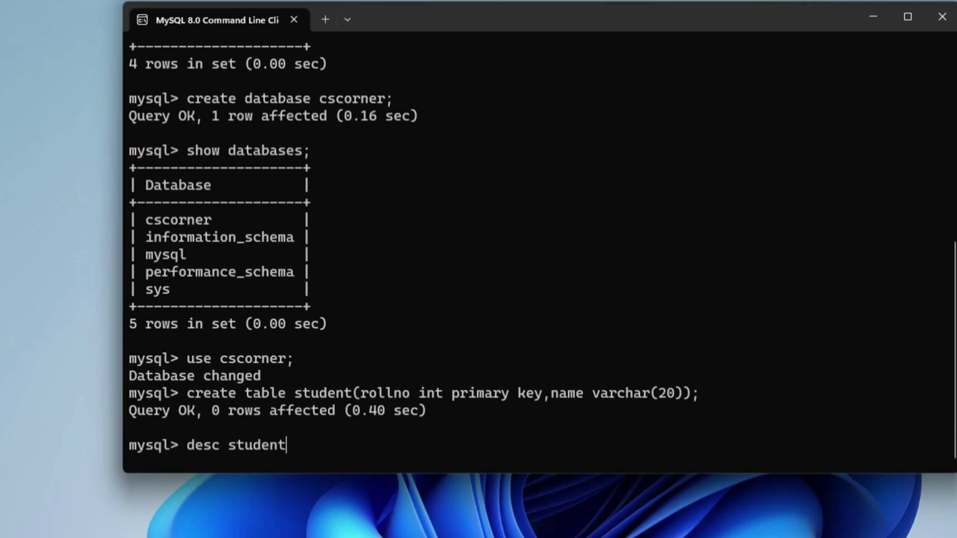
type(";")
key("Return")
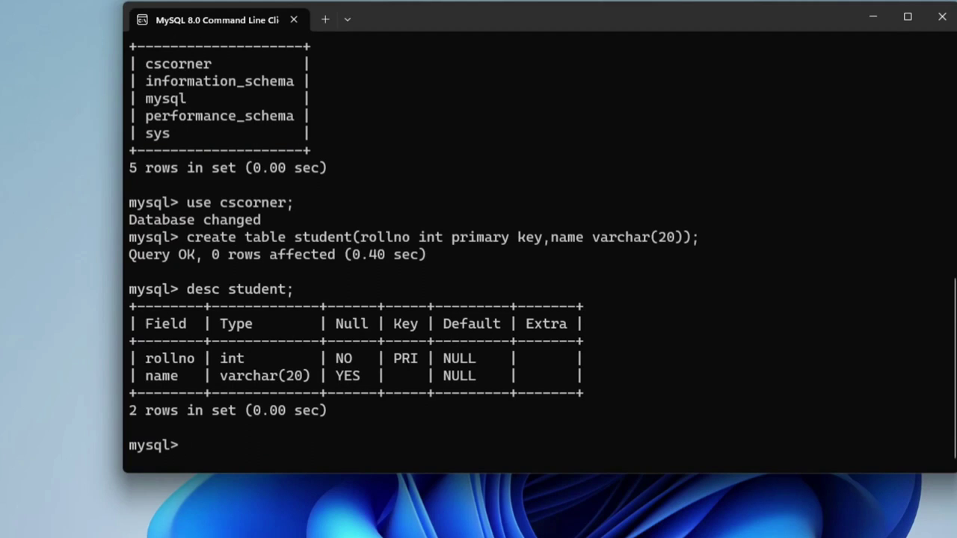
Insert a row with rollno 1 and a student name into student, then display it with 'select * from student;'
type("insert into")
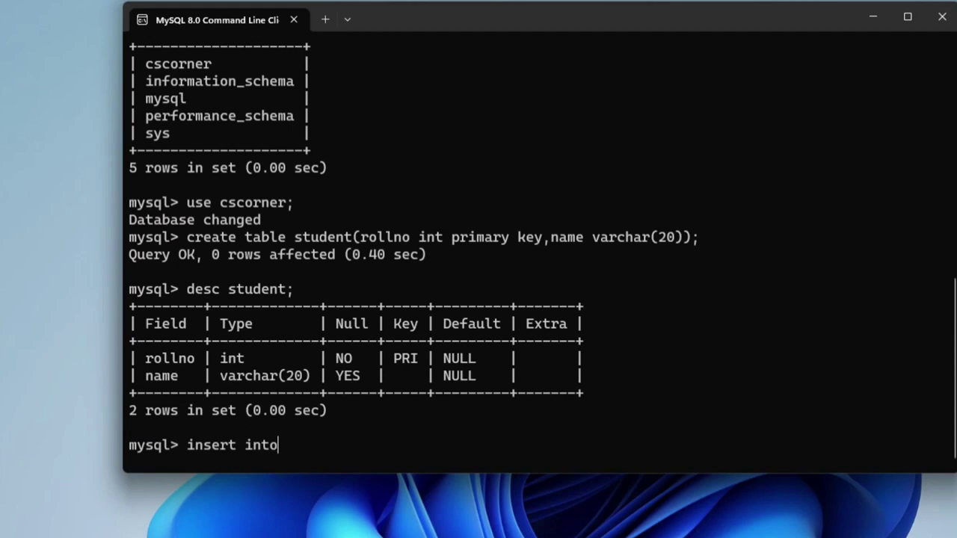
type(" student values(1,'sunita');")
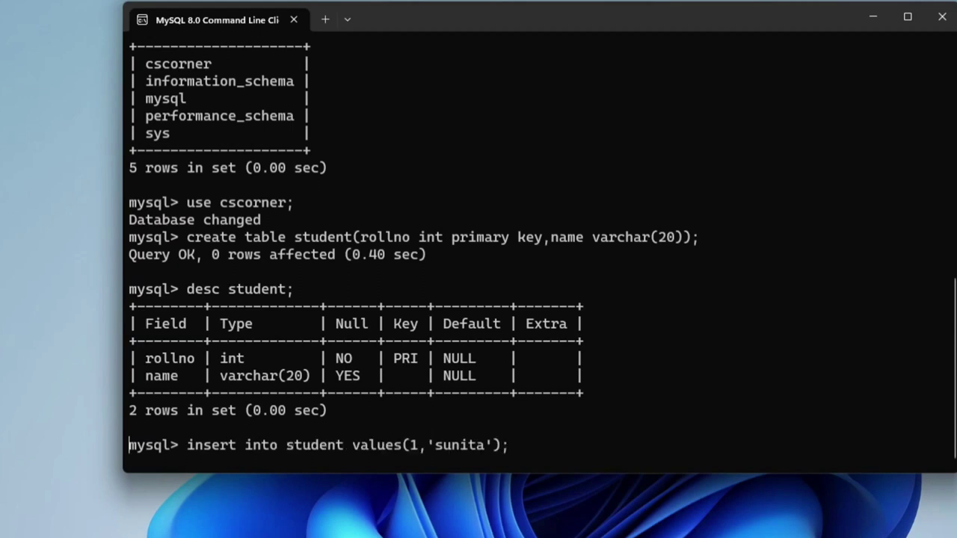
key("Return")
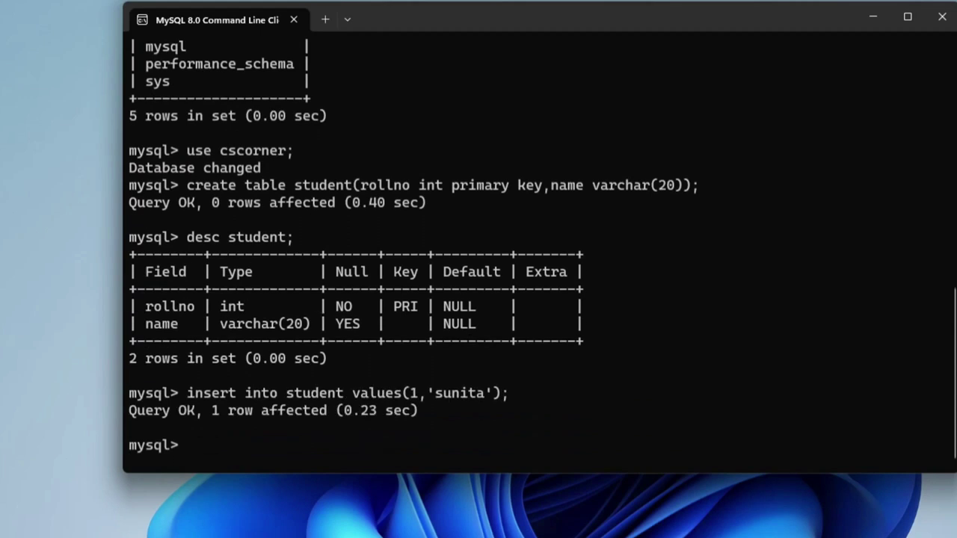
type("select * from student;")
key("Return")
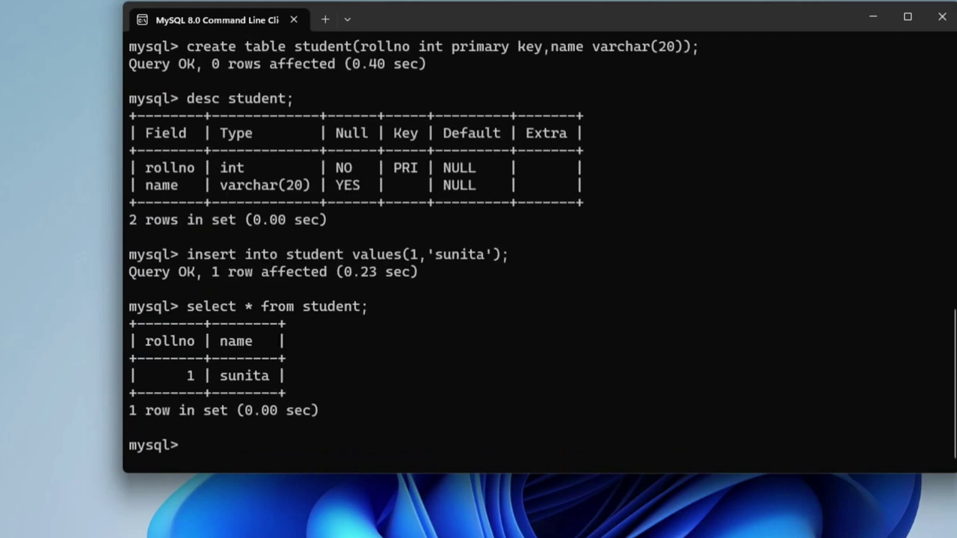